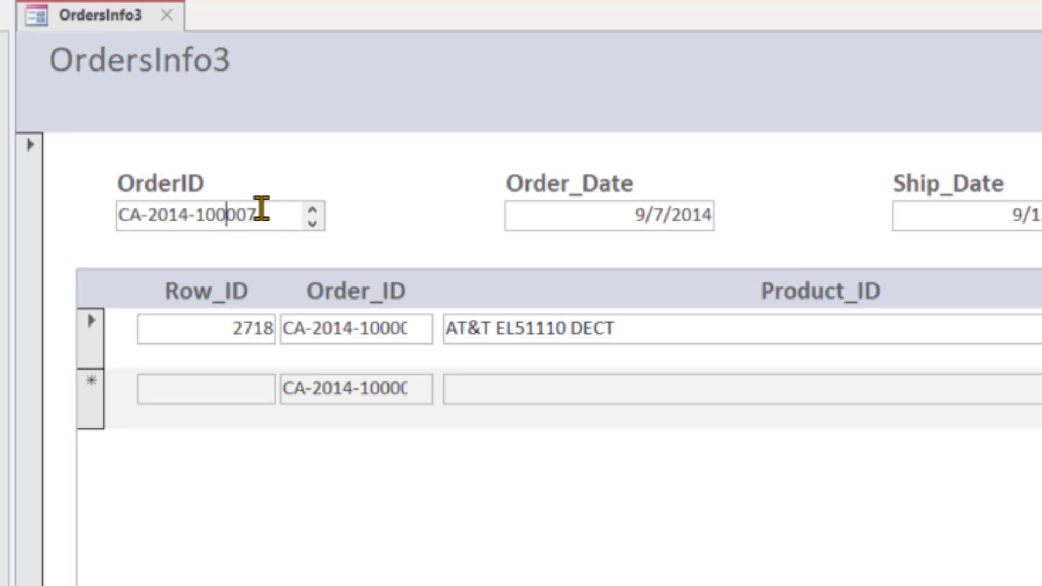
Examine the parts of the OrderID value and the subform's Row_ID entries in the OrdersInfo3 form
{"action": "left_click_drag", "start_coordinate": [261, 208], "coordinate": [79, 203]}
{"action": "left_click", "coordinate": [242, 394]}
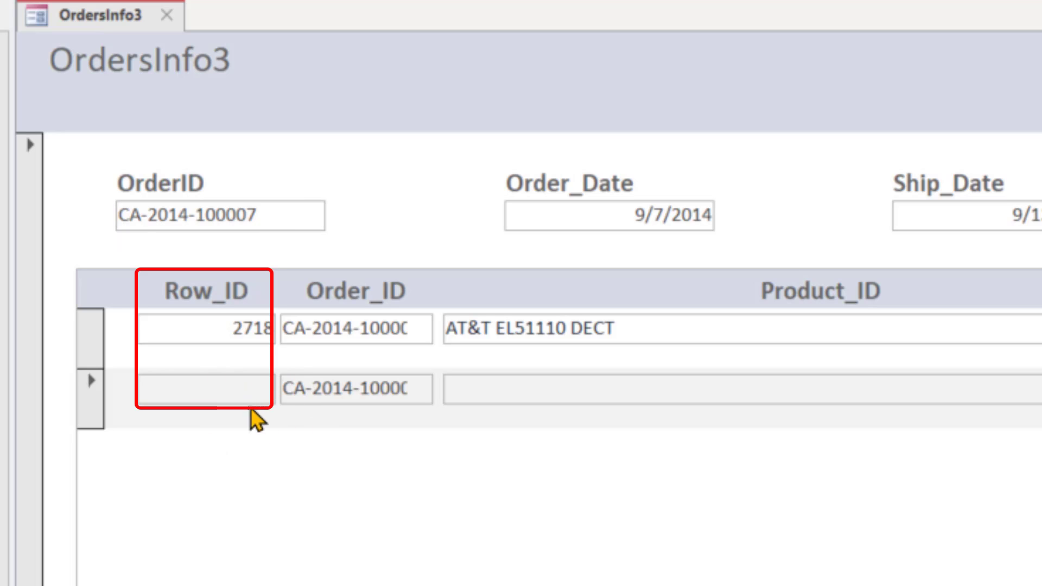
{"action": "left_click", "coordinate": [242, 327]}
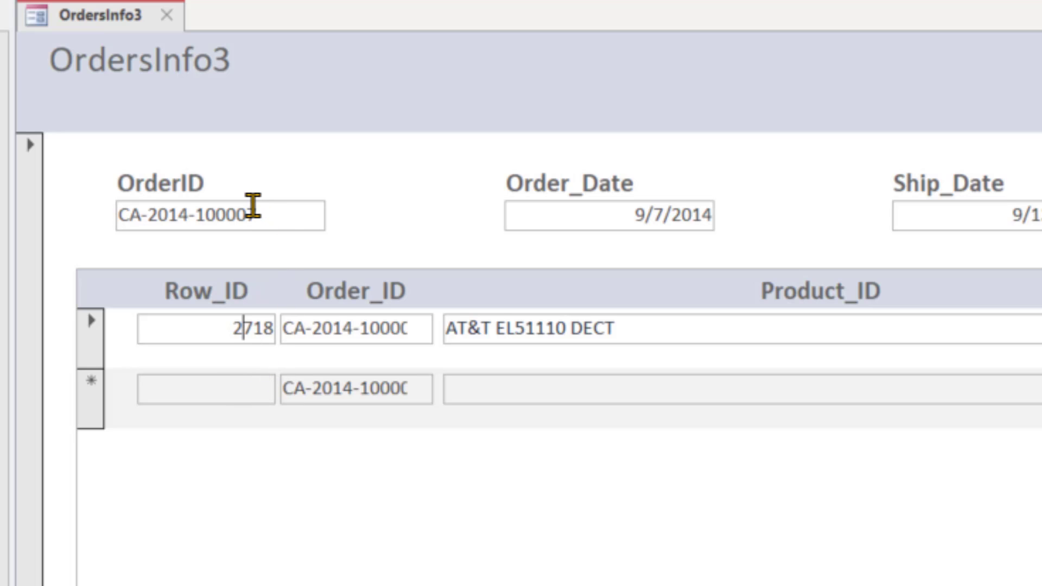
{"action": "double_click", "coordinate": [230, 215]}
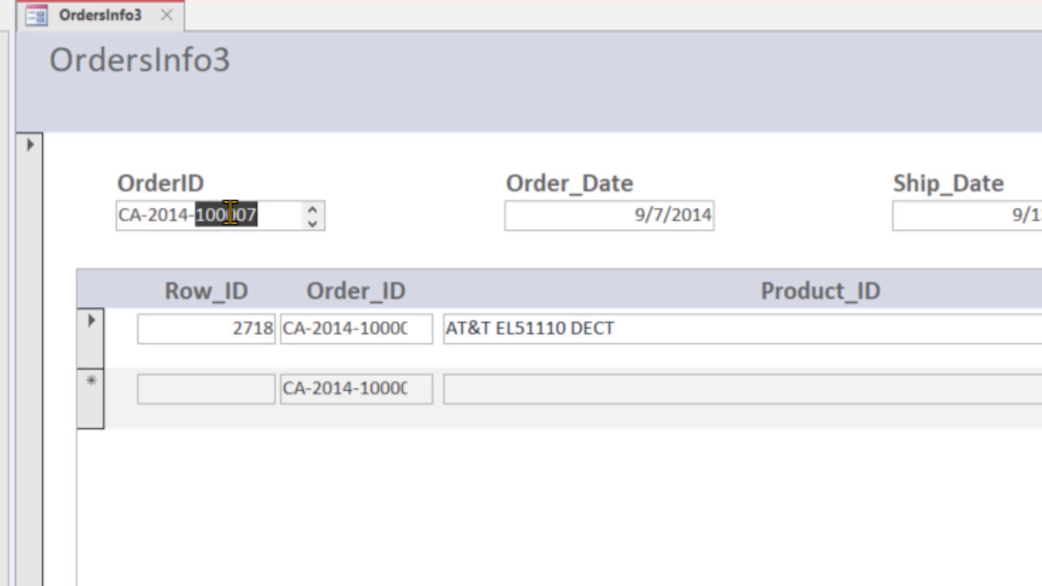
{"action": "left_click", "coordinate": [159, 217]}
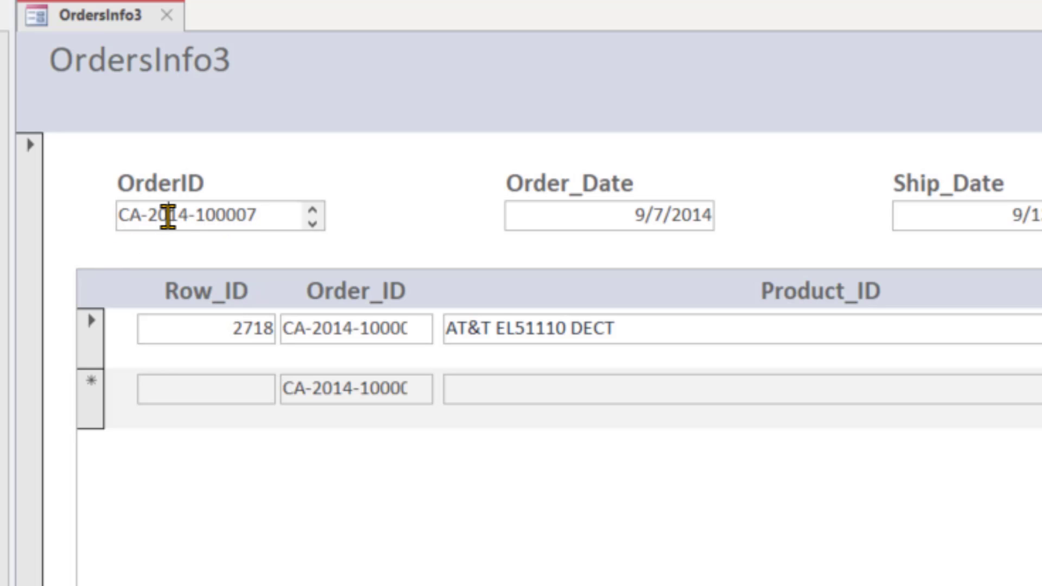
{"action": "double_click", "coordinate": [130, 217]}
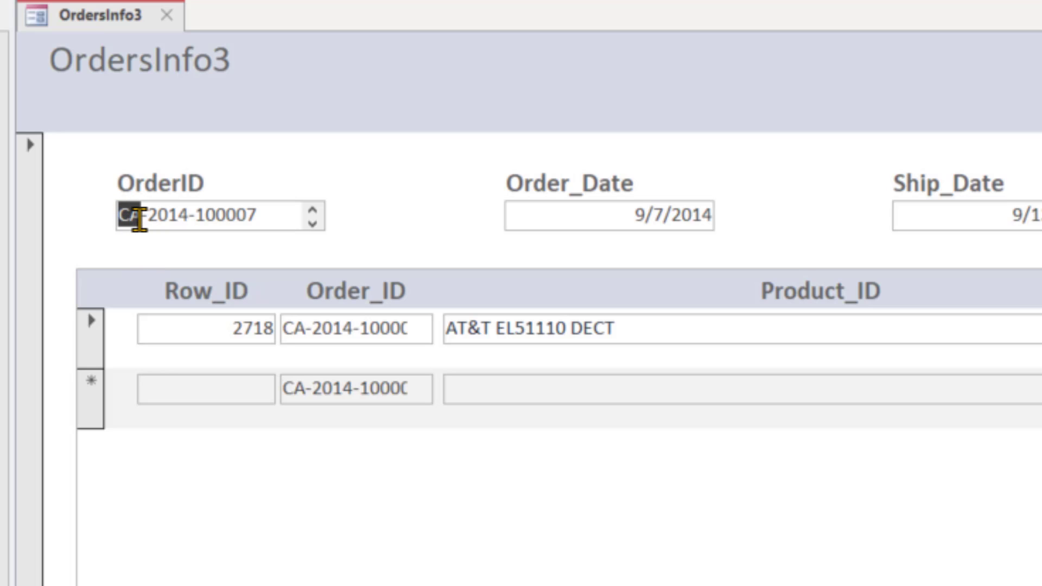
{"action": "left_click", "coordinate": [127, 213]}
{"action": "double_click", "coordinate": [126, 210]}
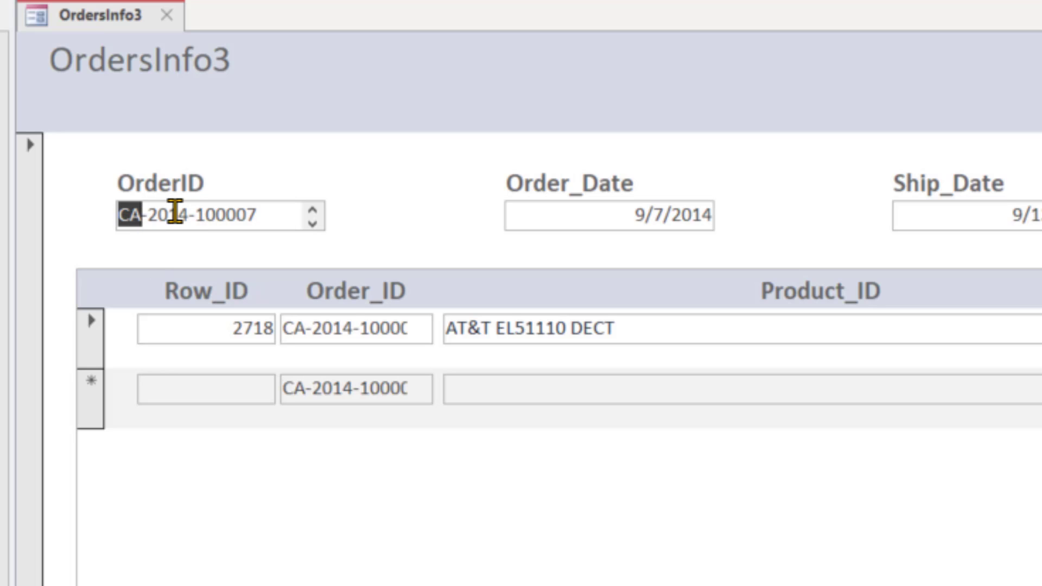
{"action": "double_click", "coordinate": [233, 220]}
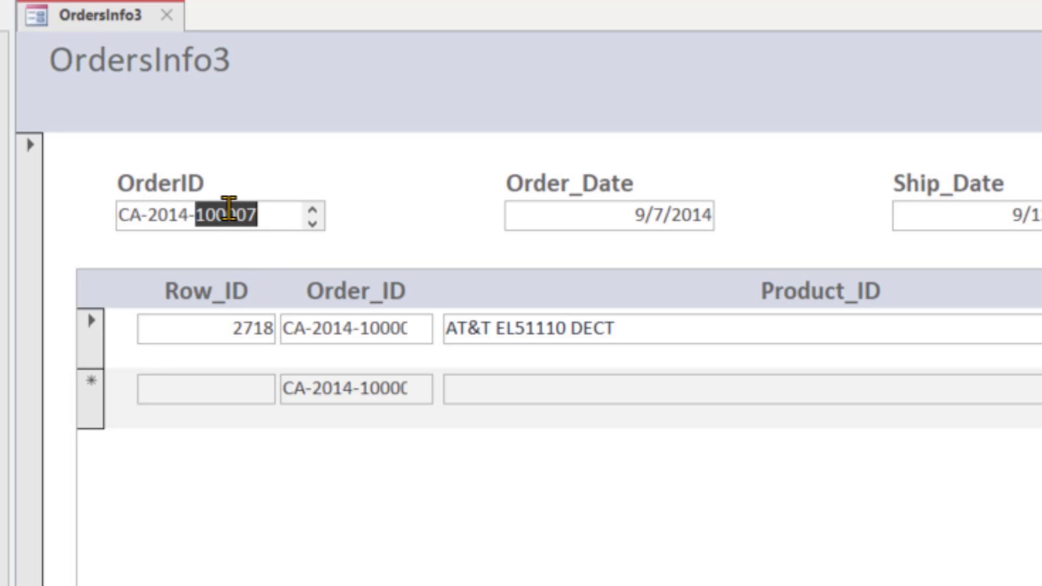
{"action": "left_click", "coordinate": [281, 213]}
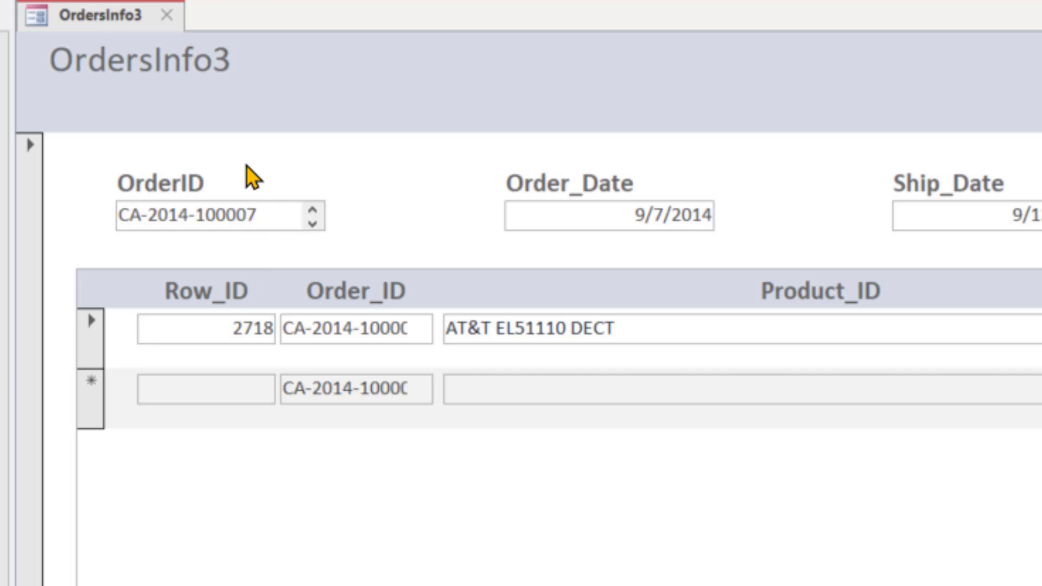
Switch the OrdersInfo3 form to Design View and widen the property sheet for the OrderID text box
{"action": "right_click", "coordinate": [109, 22]}
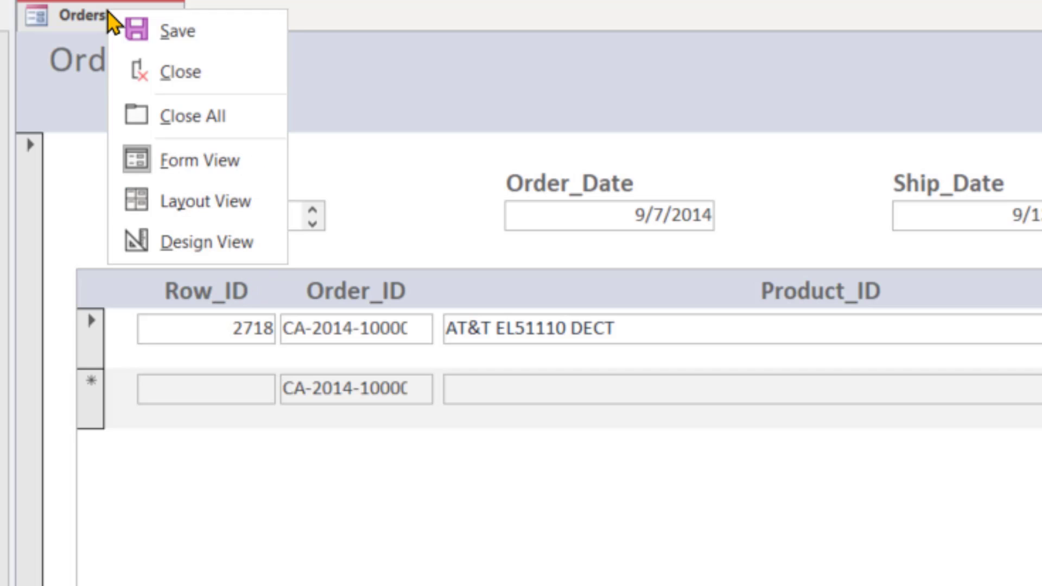
{"action": "left_click", "coordinate": [220, 247]}
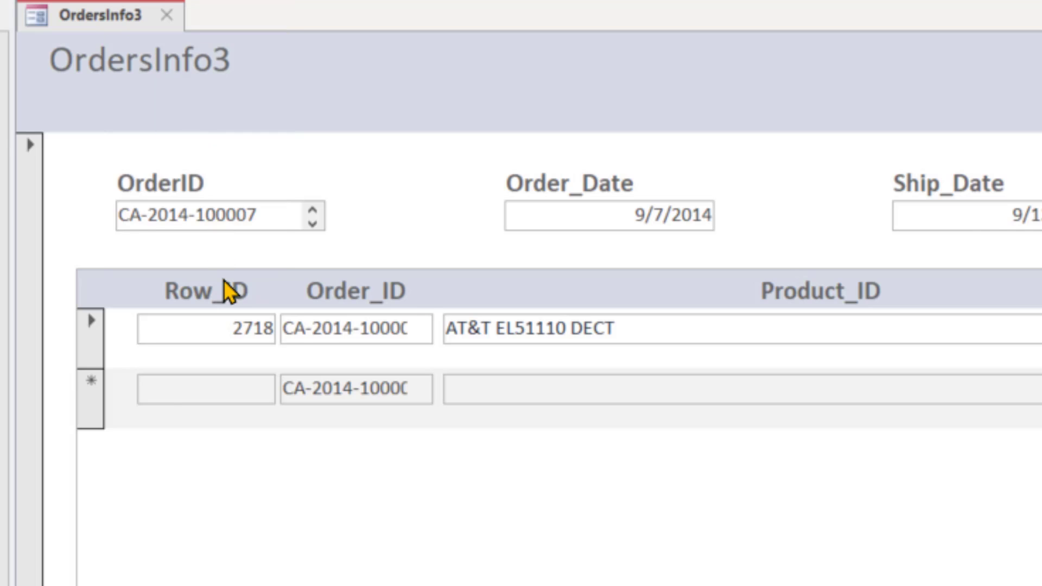
{"action": "left_click", "coordinate": [263, 306]}
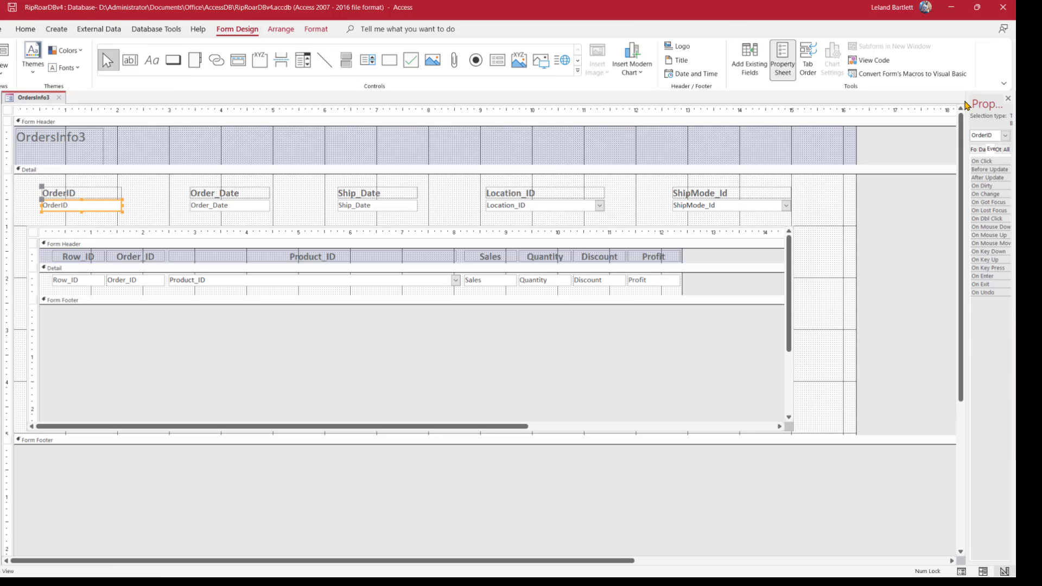
{"action": "left_click_drag", "start_coordinate": [967, 98], "coordinate": [785, 104]}
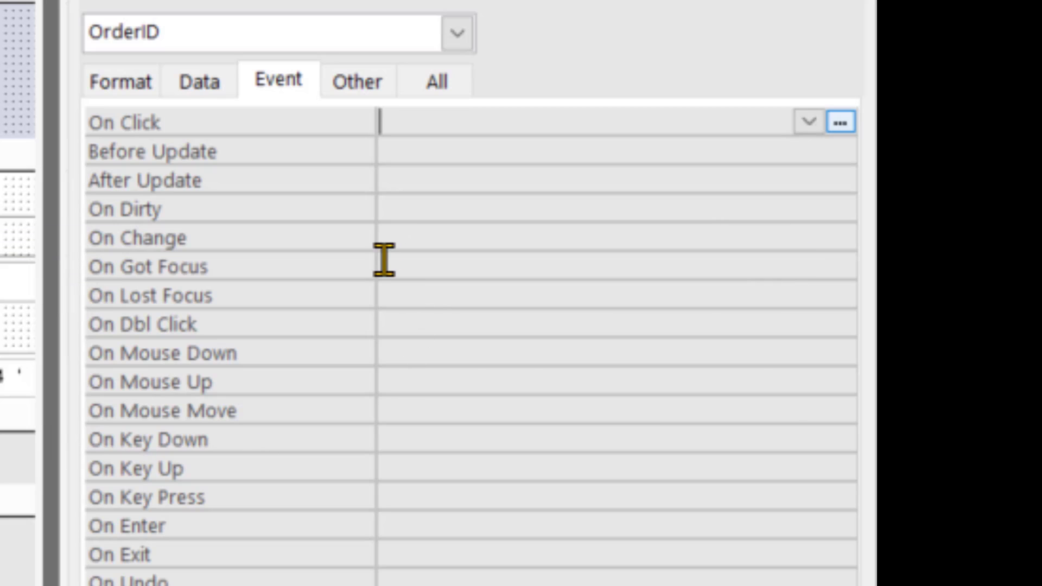
Create an On Got Focus event procedure for the OrderID text box using the Code Builder
{"action": "left_click", "coordinate": [402, 258]}
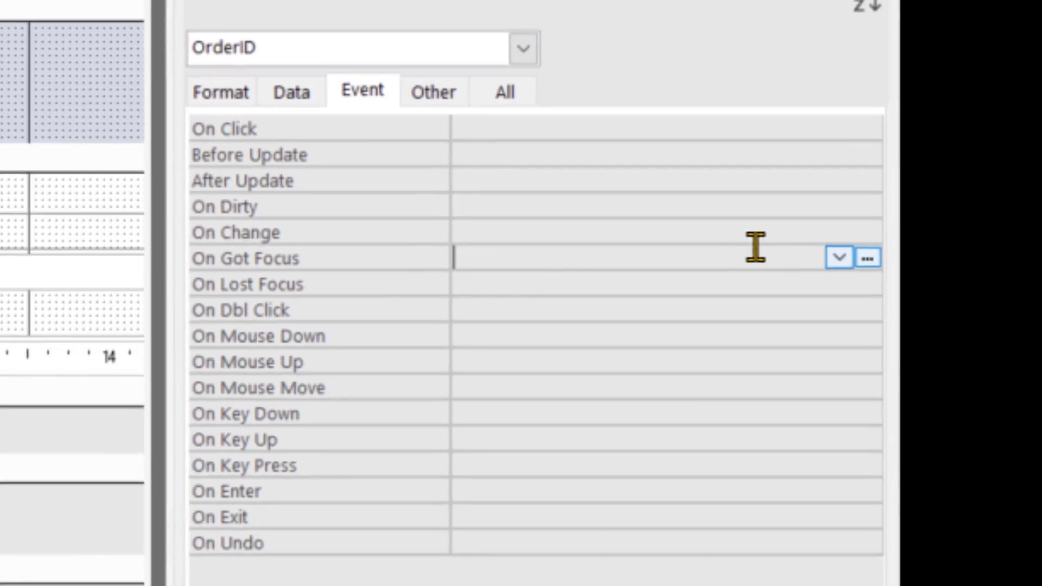
{"action": "left_click", "coordinate": [839, 266]}
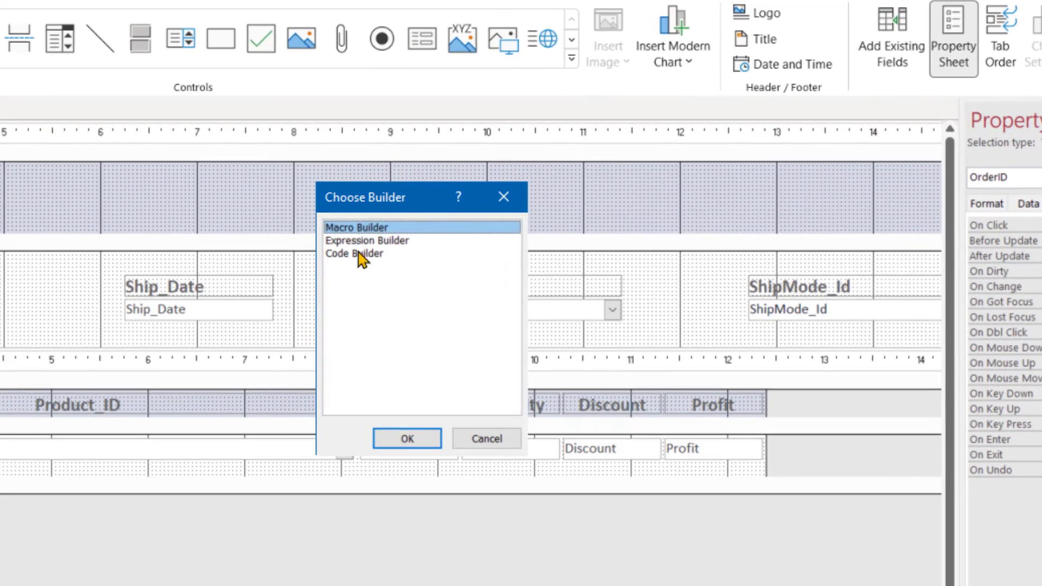
{"action": "left_click", "coordinate": [457, 196]}
{"action": "left_click", "coordinate": [431, 419]}
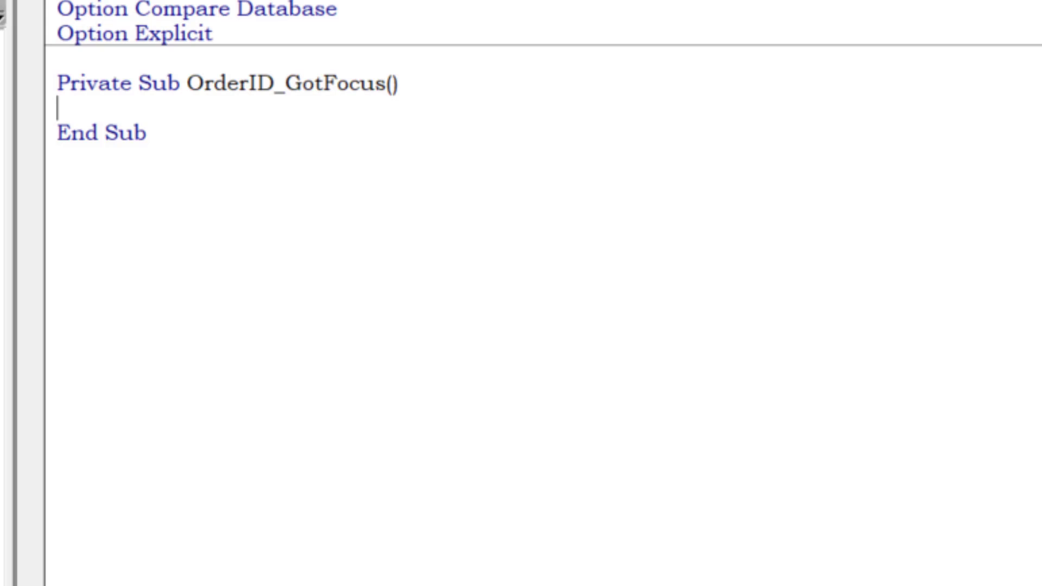
Add the condition line "If Me.NewRecord Then" inside the OrderID_GotFocus procedure
{"action": "key", "text": "Tab"}
{"action": "type", "text": "if me.ne"}
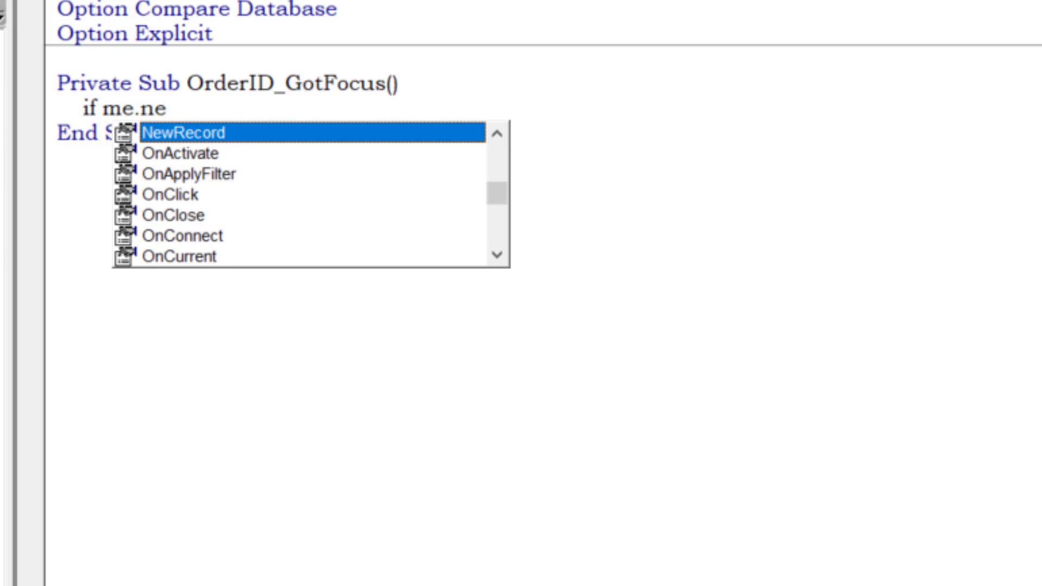
{"action": "key", "text": "Tab"}
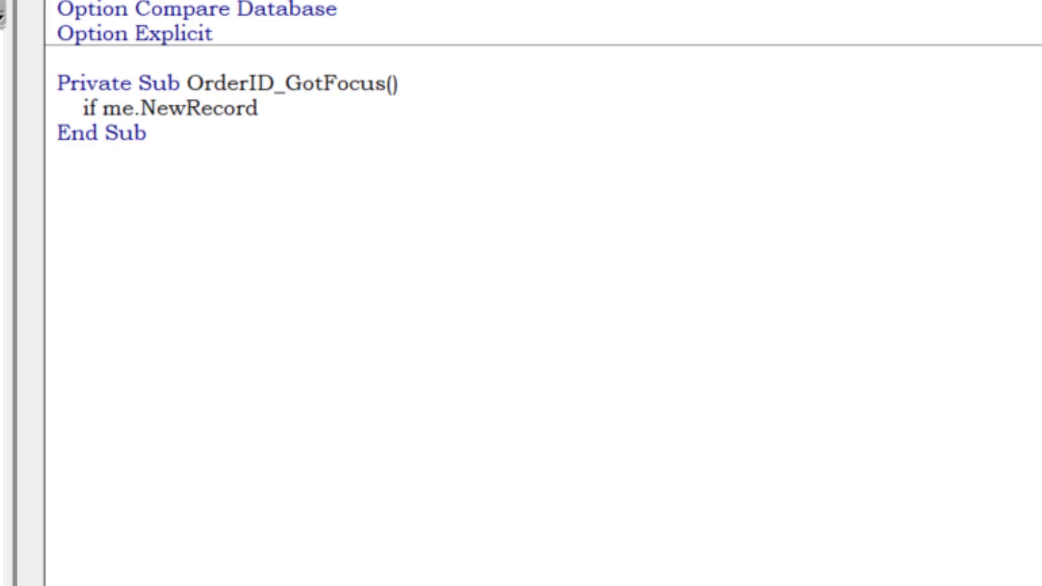
{"action": "type", "text": "Then"}
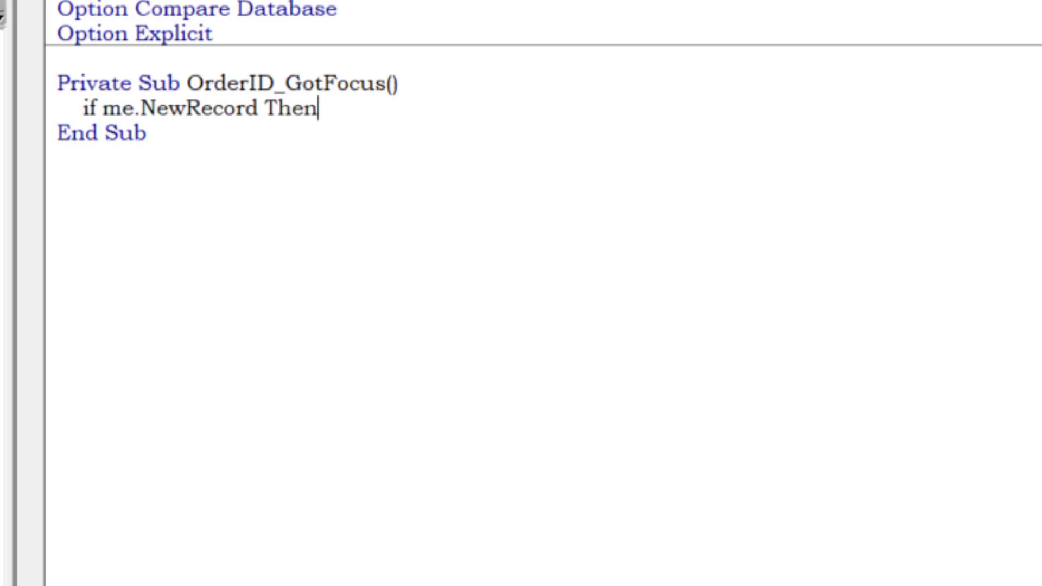
{"action": "key", "text": "Return"}
Inside the If block, start assigning Me.OrderID the string "US-" joined with Date, leaving the concatenation open for another string
{"action": "key", "text": "Tab"}
{"action": "type", "text": "me"}
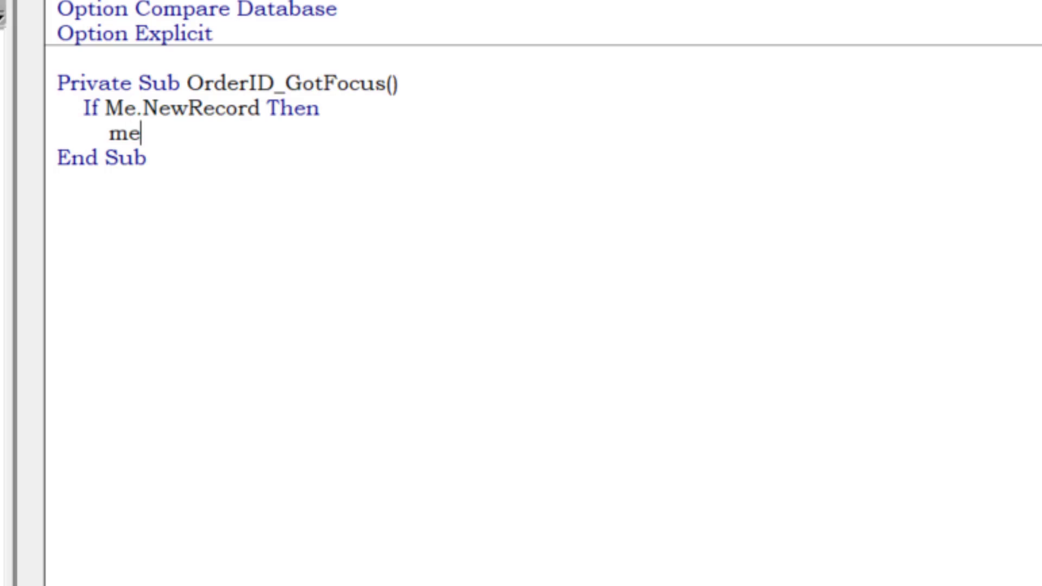
{"action": "type", "text": ".Orderi"}
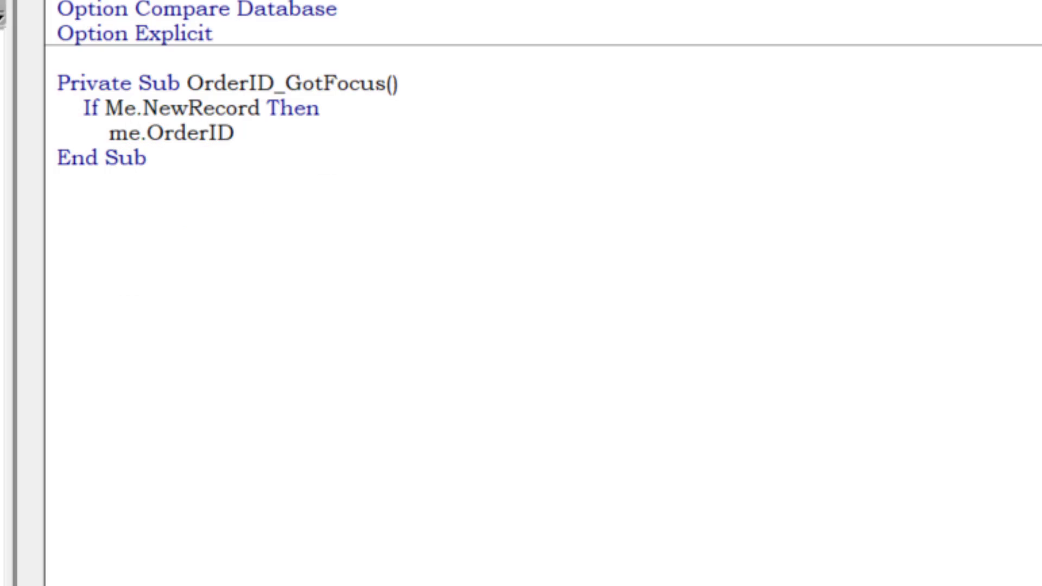
{"action": "type", "text": " = \"US"}
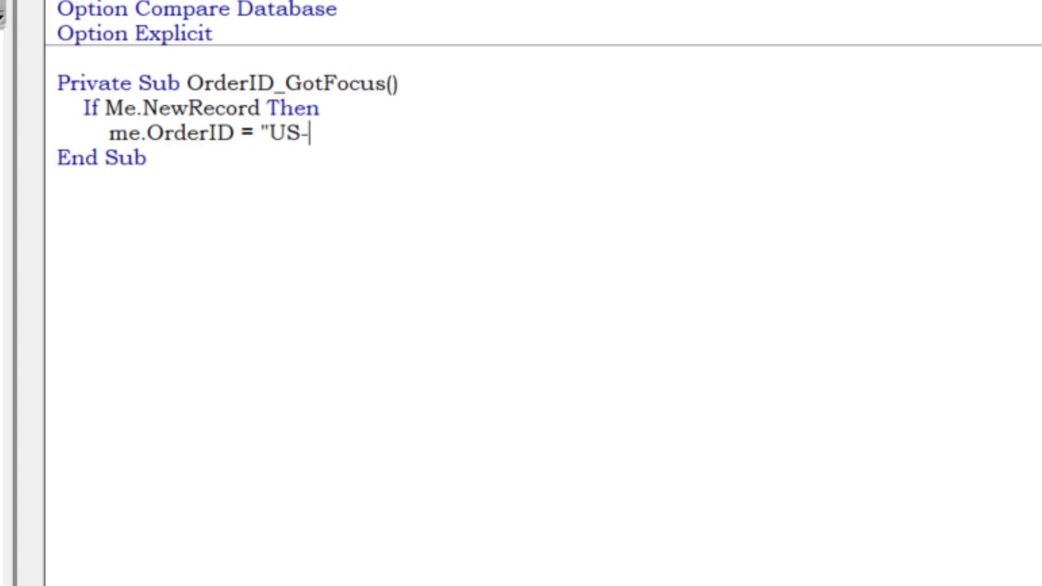
{"action": "type", "text": "-\" & Date"}
{"action": "key", "text": "BackSpace"}
{"action": "key", "text": "BackSpace"}
{"action": "key", "text": "BackSpace"}
{"action": "key", "text": "BackSpace"}
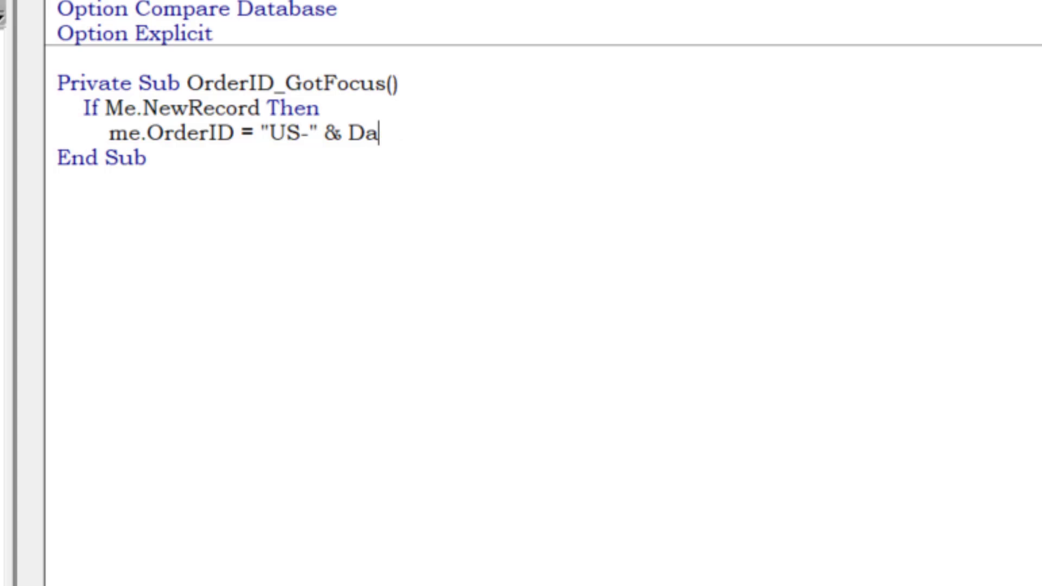
{"action": "type", "text": "Date & \""}
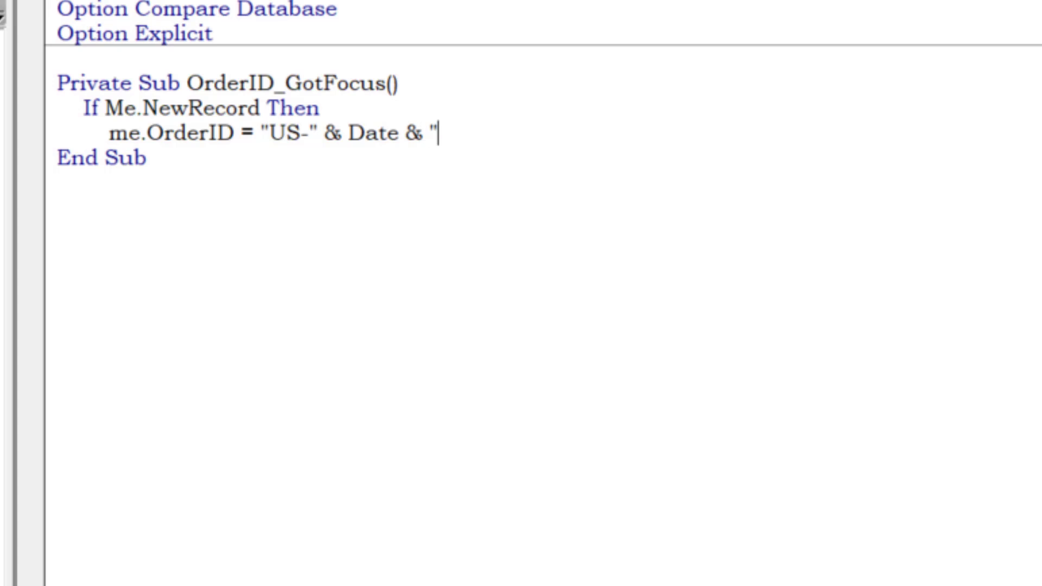
Extend the OrderID assignment with a "-" separator and a DMax call whose first argument is "OrderID"
{"action": "type", "text": "-\" & Dmax("}
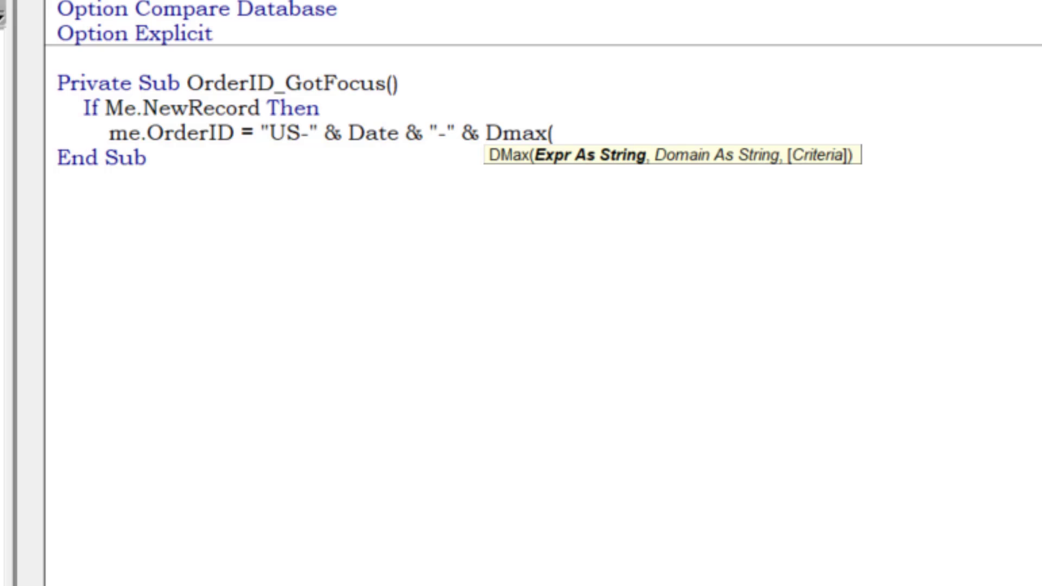
{"action": "type", "text": "\"OrderI"}
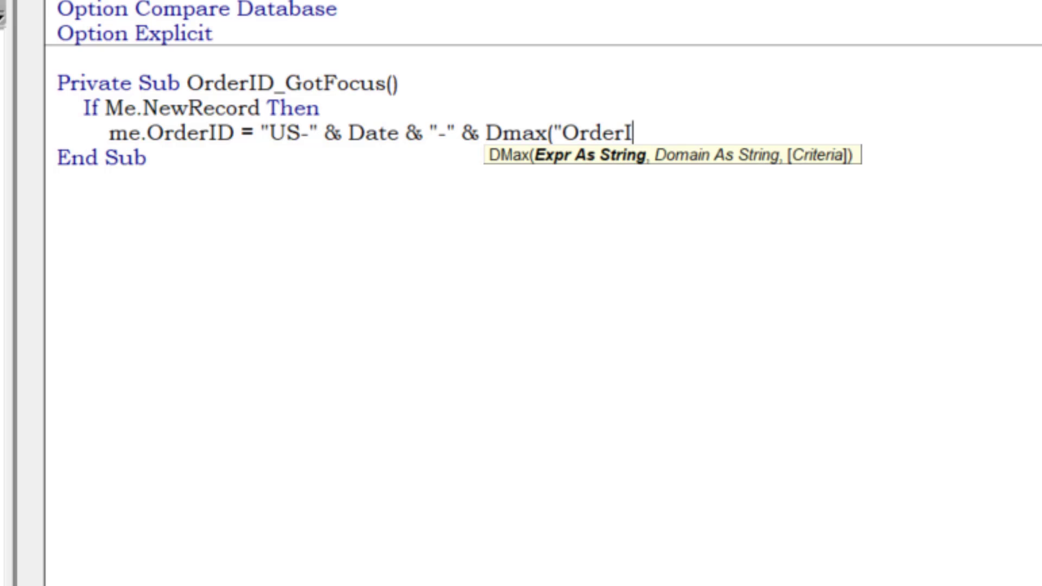
{"action": "type", "text": "D,"}
{"action": "key", "text": "Left"}
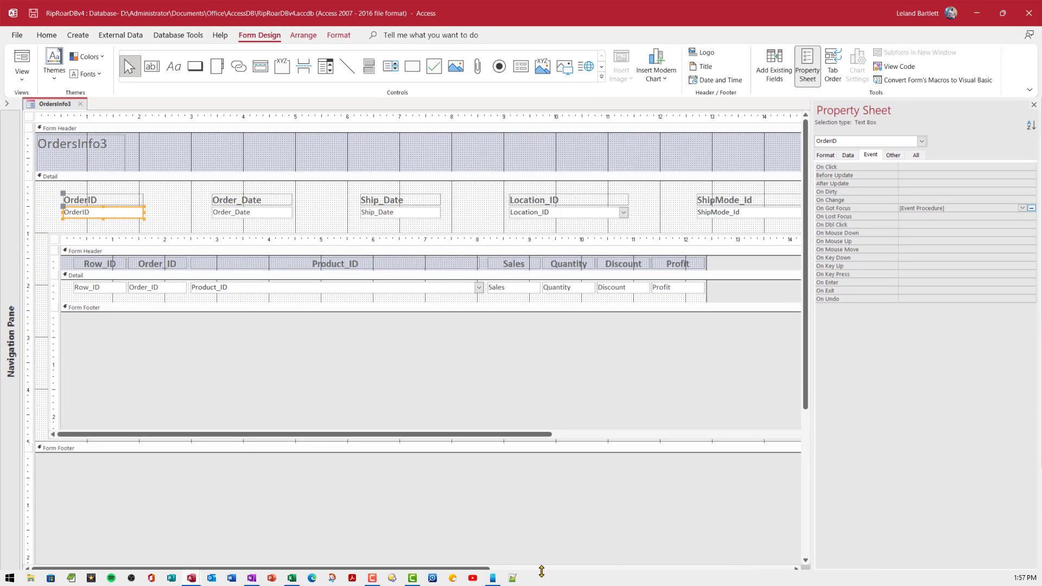
Show the list of all Access objects and switch the OrdersInfo3 form to Form View
{"action": "left_click", "coordinate": [7, 103]}
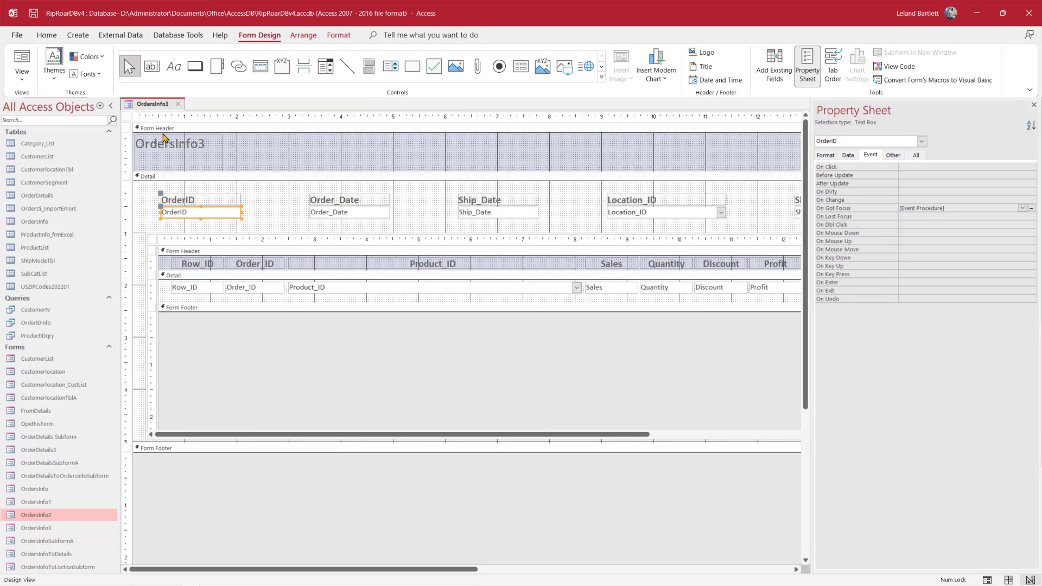
{"action": "right_click", "coordinate": [160, 108]}
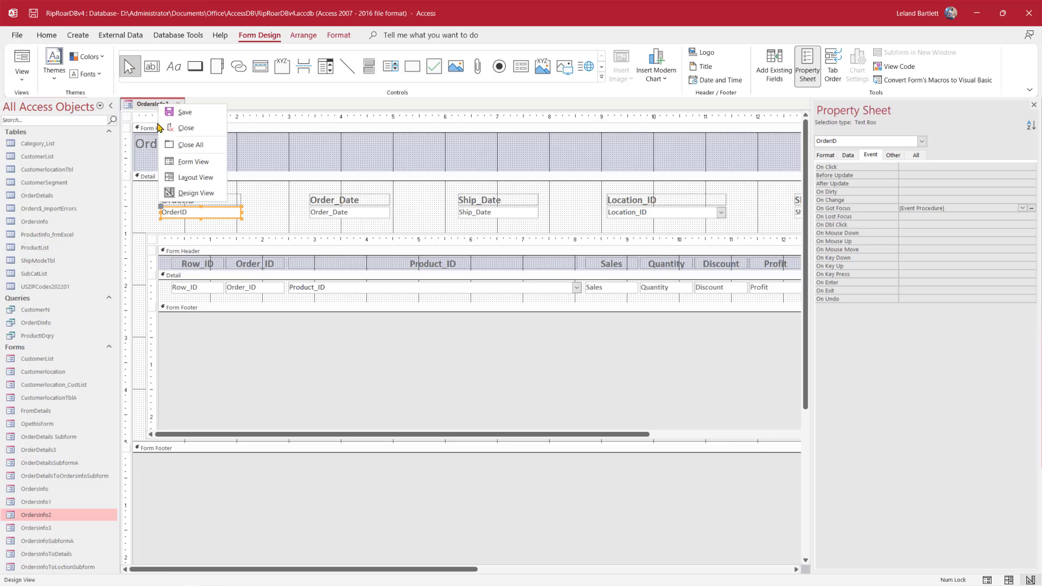
{"action": "left_click", "coordinate": [173, 161]}
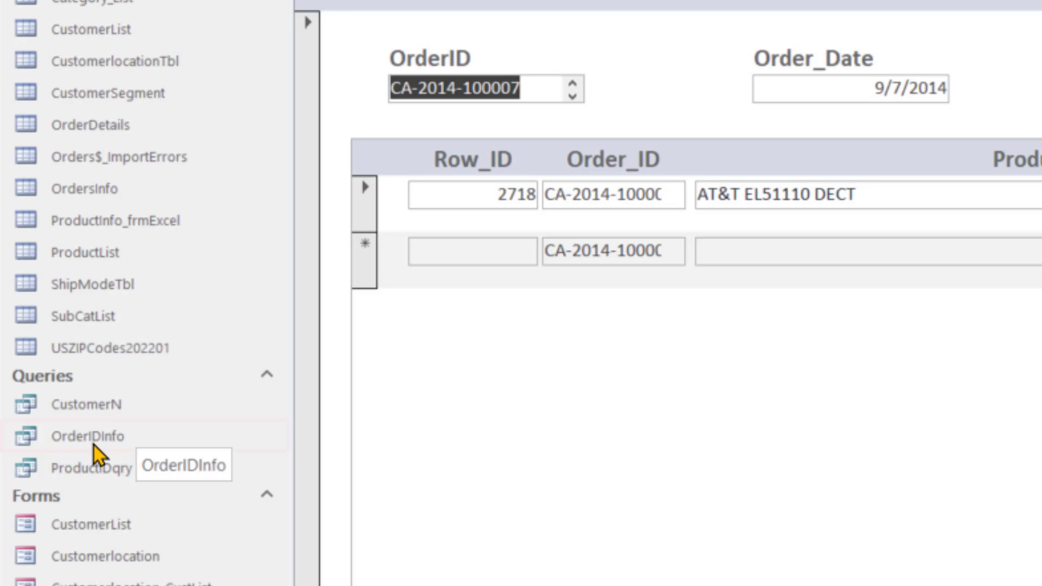
Open the OrderIDInfo query and switch it to Design View
{"action": "double_click", "coordinate": [112, 439]}
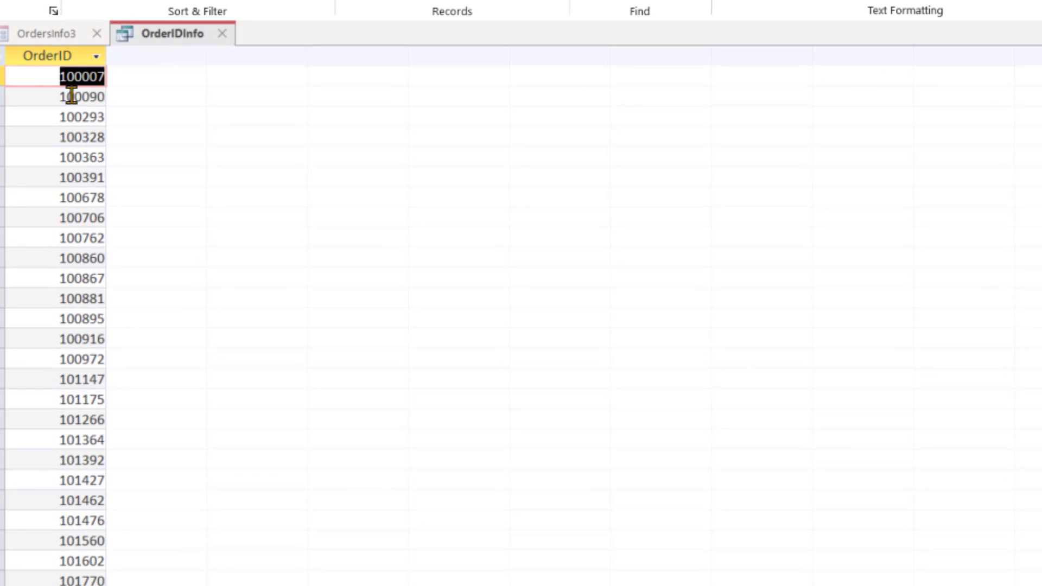
{"action": "right_click", "coordinate": [157, 36]}
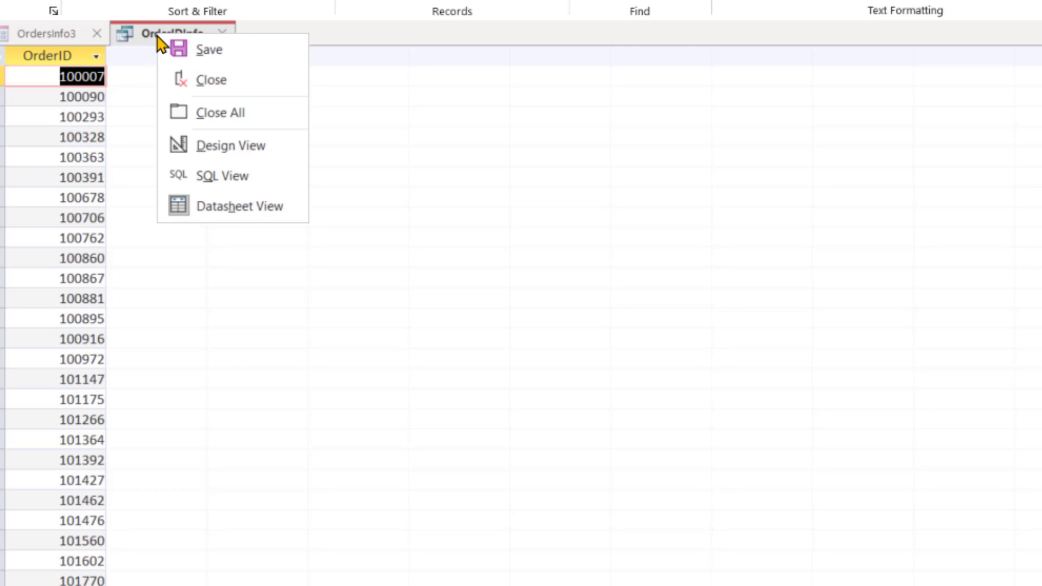
{"action": "left_click", "coordinate": [218, 151]}
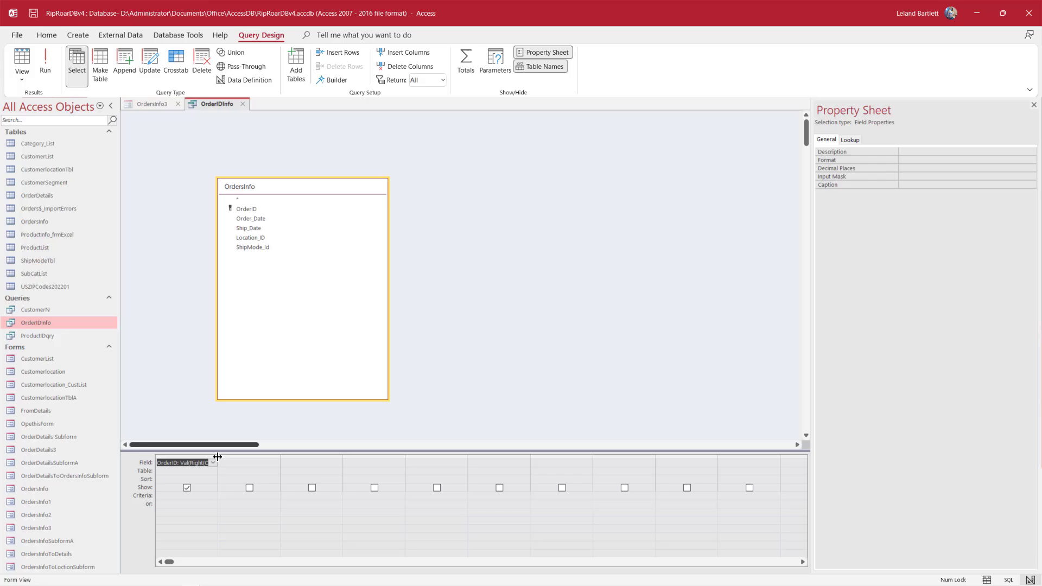
Widen the OrderID column in the query grid and display its field expression in the Zoom window
{"action": "left_click_drag", "start_coordinate": [217, 456], "coordinate": [377, 461]}
{"action": "right_click", "coordinate": [305, 462]}
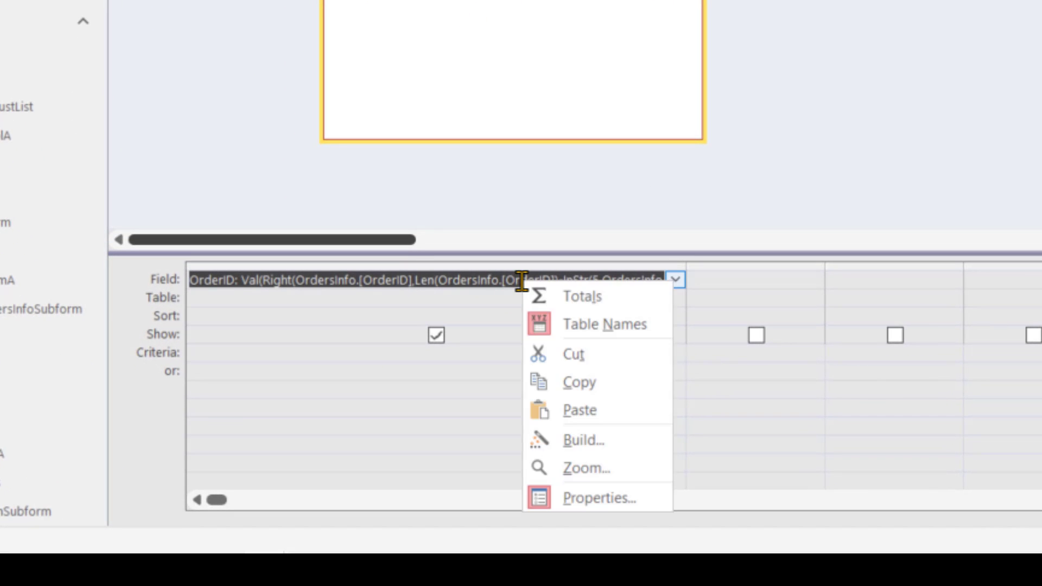
{"action": "left_click", "coordinate": [586, 468]}
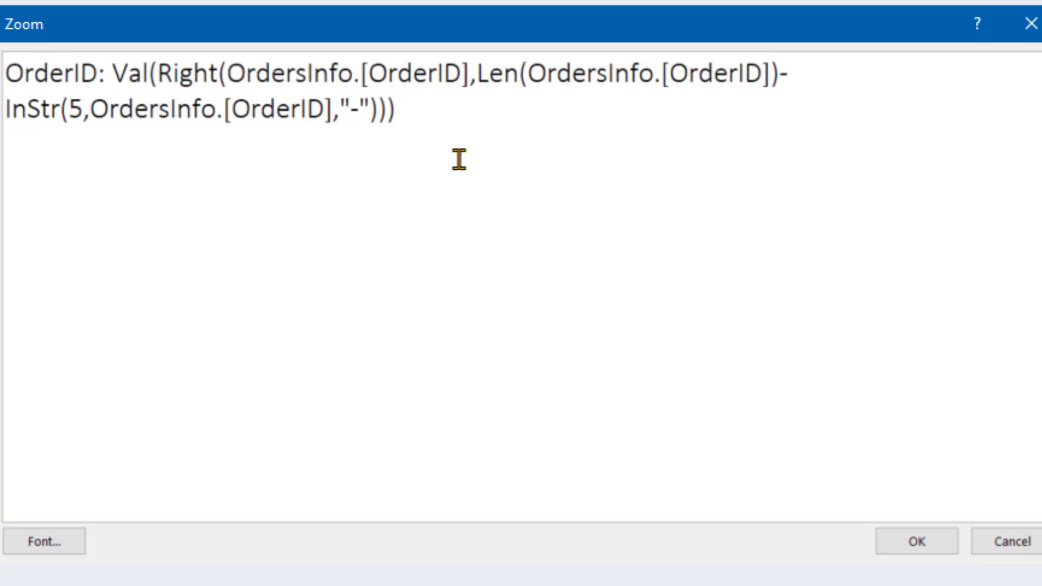
Write the example Right( "Text",2) on a separate line below the OrderID field expression
{"action": "left_click", "coordinate": [39, 216]}
{"action": "left_click", "coordinate": [511, 119]}
{"action": "key", "text": "Return"}
{"action": "key", "text": "Return"}
{"action": "left_click", "coordinate": [30, 181]}
{"action": "type", "text": "Right"}
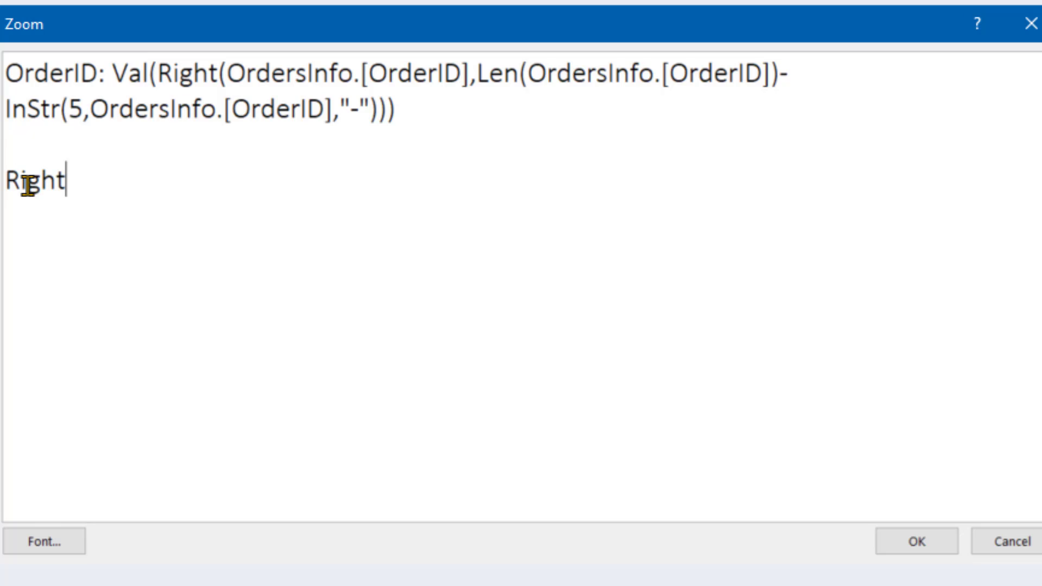
{"action": "type", "text": "( \"Tx"}
{"action": "key", "text": "BackSpace"}
{"action": "type", "text": "ext\""}
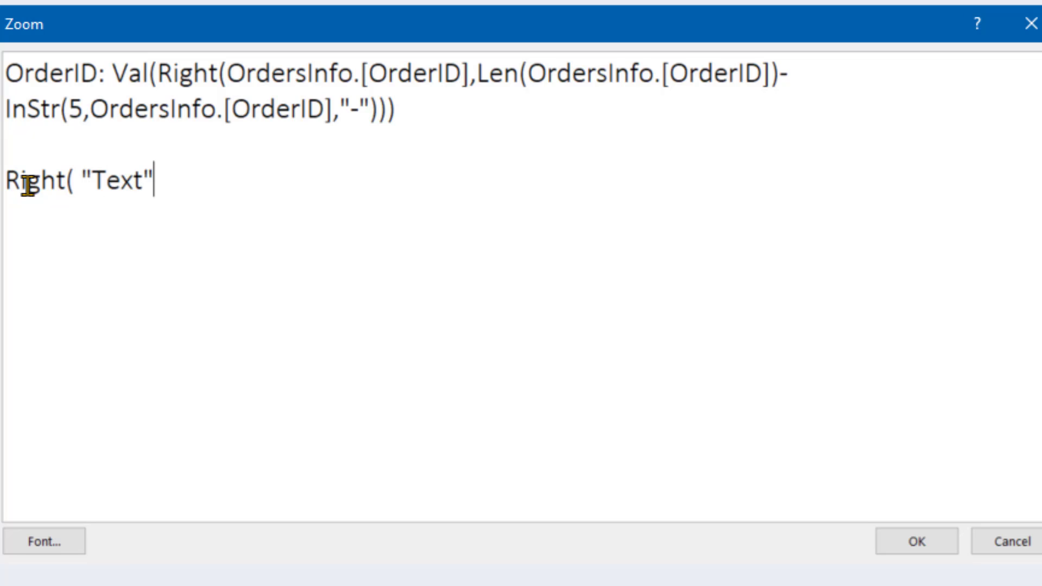
{"action": "type", "text": ",2)"}
Highlight "xt" and the count 2 in the example, and the character-count argument of Right in the OrderID expression
{"action": "left_click_drag", "start_coordinate": [121, 180], "coordinate": [142, 186]}
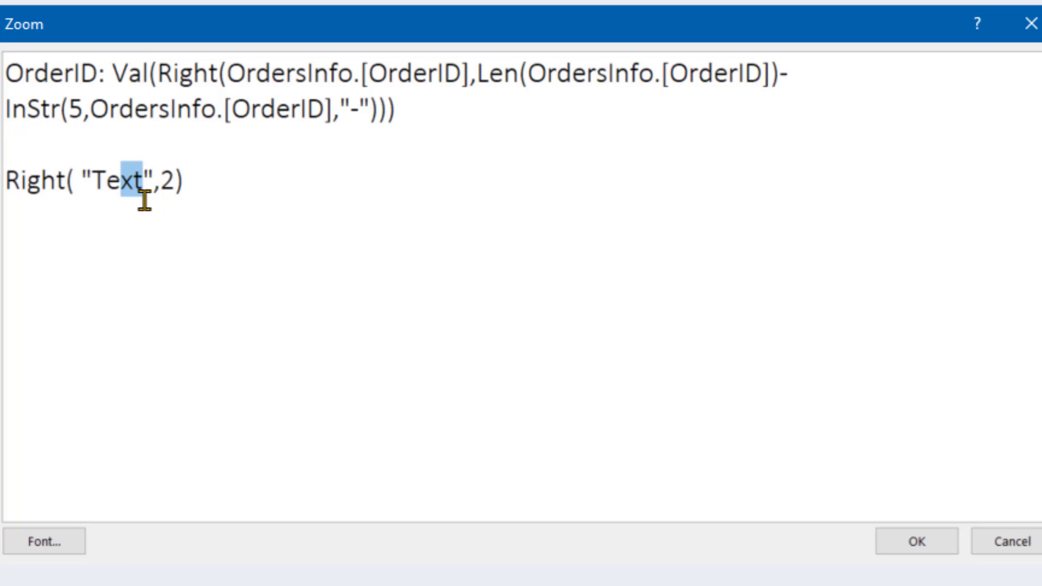
{"action": "left_click_drag", "start_coordinate": [161, 181], "coordinate": [172, 184]}
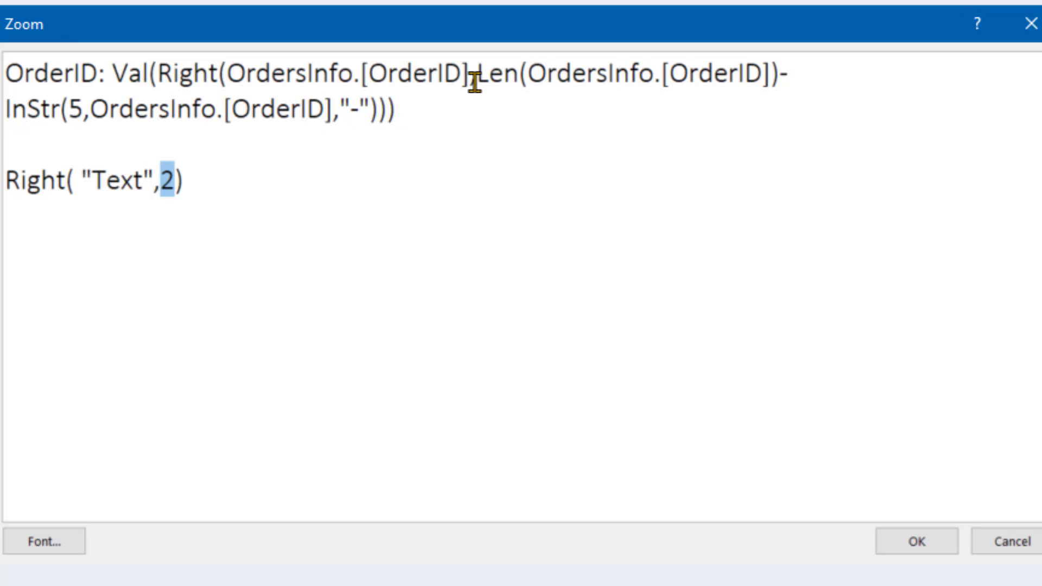
{"action": "left_click_drag", "start_coordinate": [475, 75], "coordinate": [370, 124]}
Replace the Right example below the expression with Len("T-ex-T") = 6
{"action": "left_click_drag", "start_coordinate": [286, 177], "coordinate": [1, 179]}
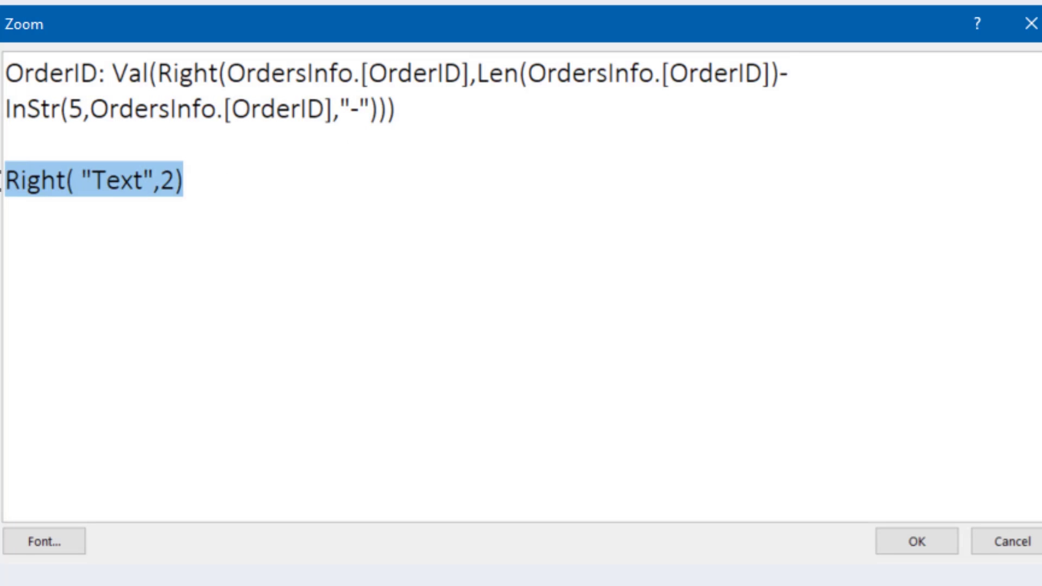
{"action": "key", "text": "Delete"}
{"action": "type", "text": "Len"}
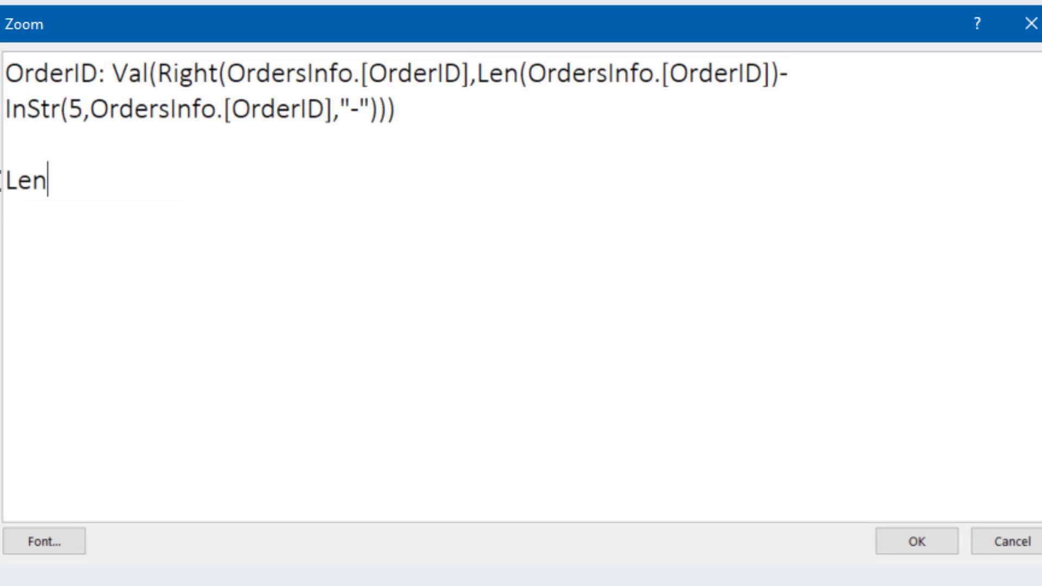
{"action": "type", "text": "(\"Tex-"}
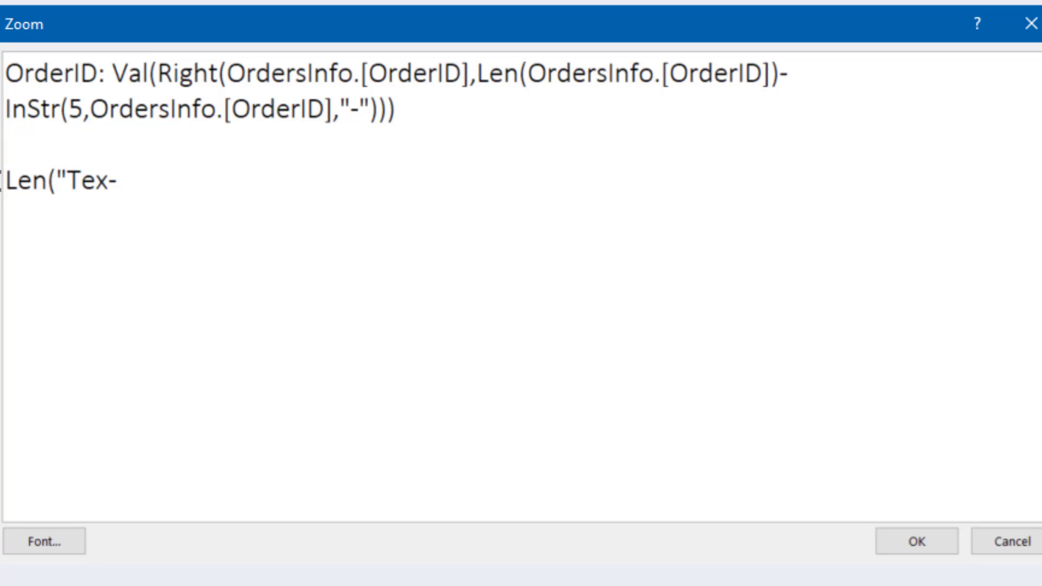
{"action": "key", "text": "BackSpace"}
{"action": "key", "text": "BackSpace"}
{"action": "key", "text": "BackSpace"}
{"action": "type", "text": "-ex-T"}
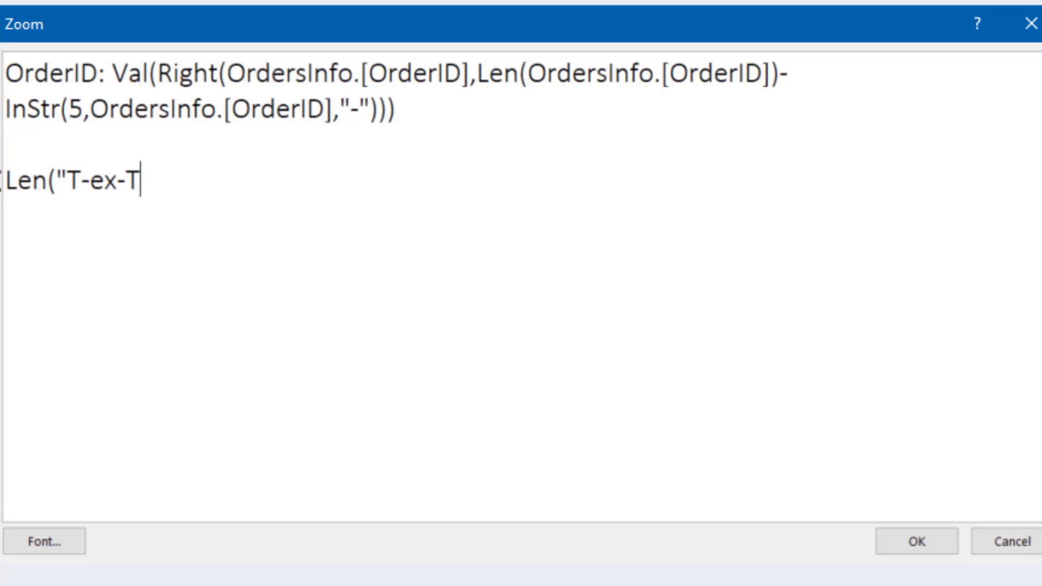
{"action": "type", "text": "\")  = "}
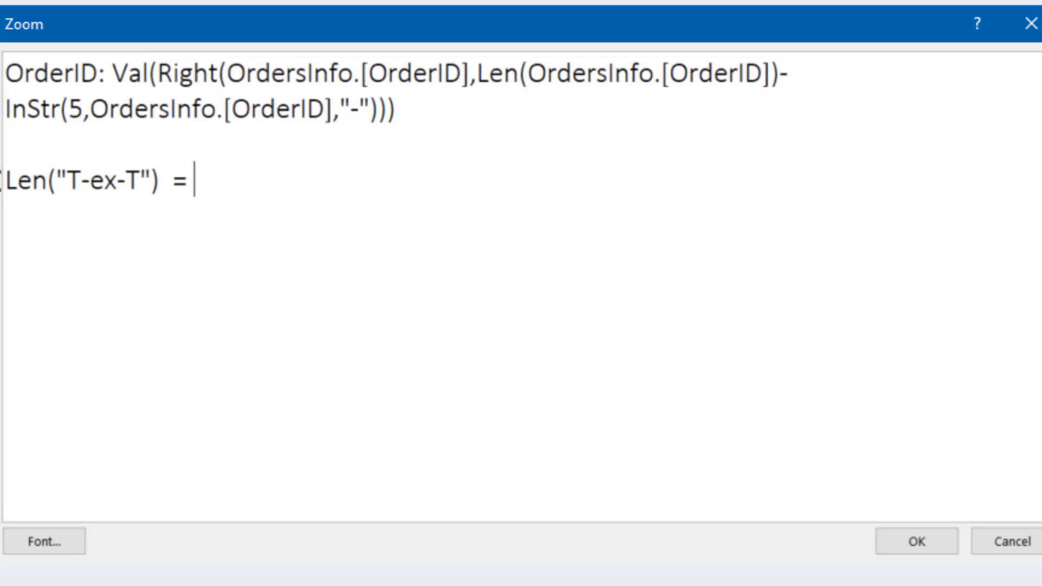
{"action": "type", "text": "6"}
Add the example Instr(3, "T-ex-T", "-") =5 on a separate line below the Len example
{"action": "key", "text": "Return"}
{"action": "type", "text": "Instr("}
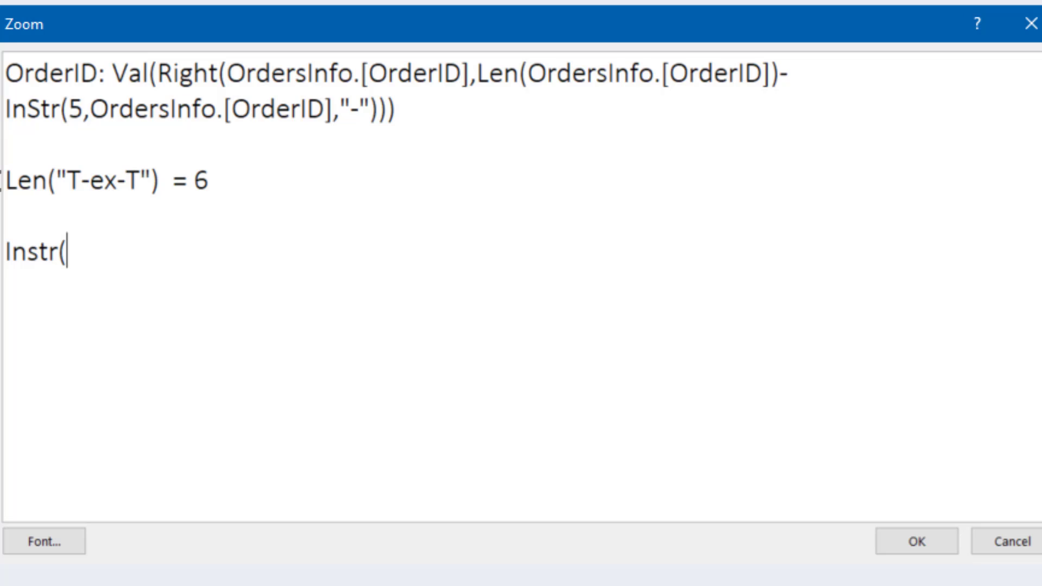
{"action": "type", "text": "\"T-ex-t"}
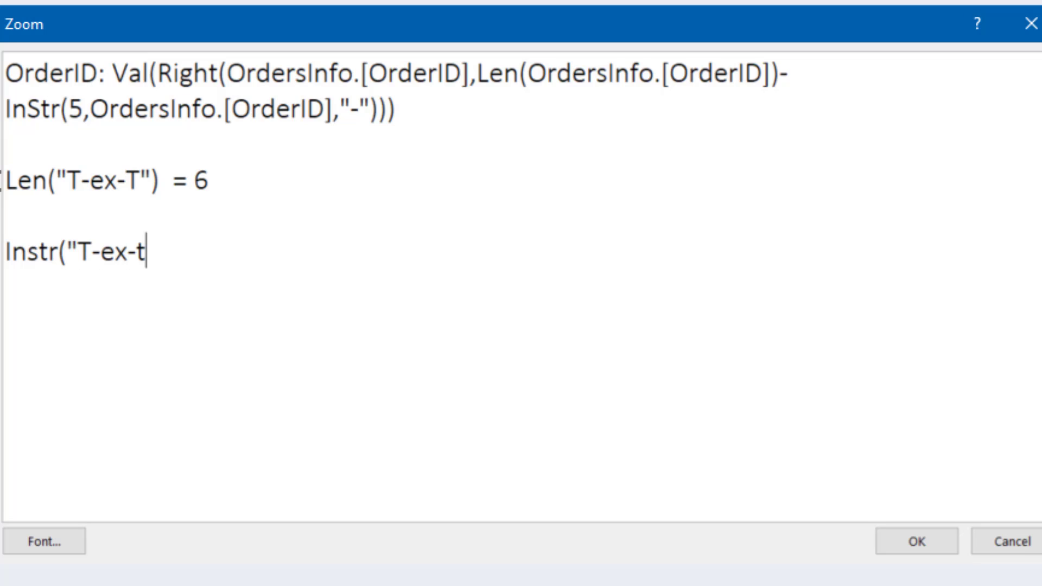
{"action": "key", "text": "BackSpace"}
{"action": "type", "text": "T\", \"-\""}
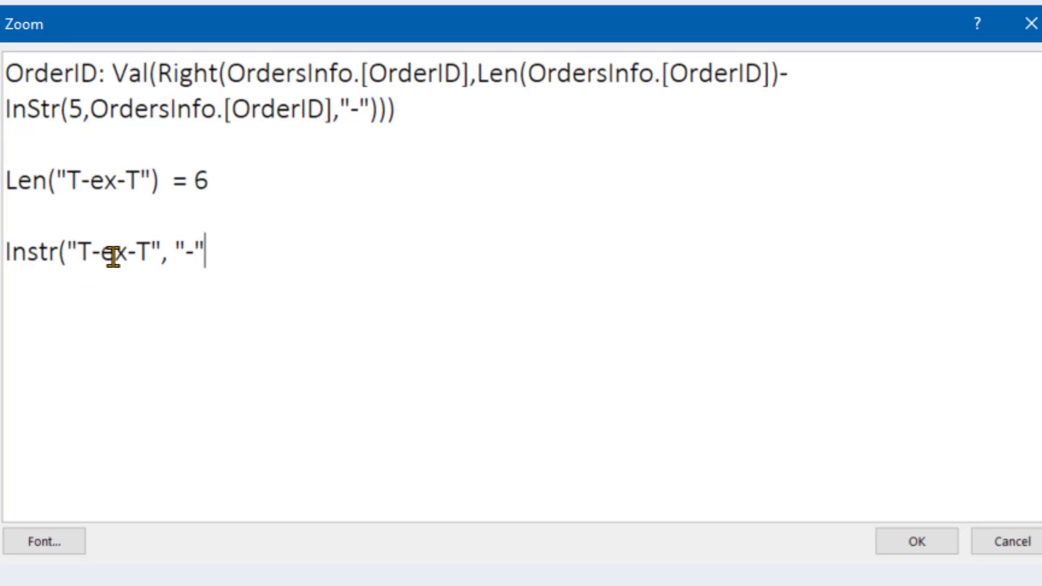
{"action": "left_click", "coordinate": [66, 252]}
{"action": "type", "text": "3,"}
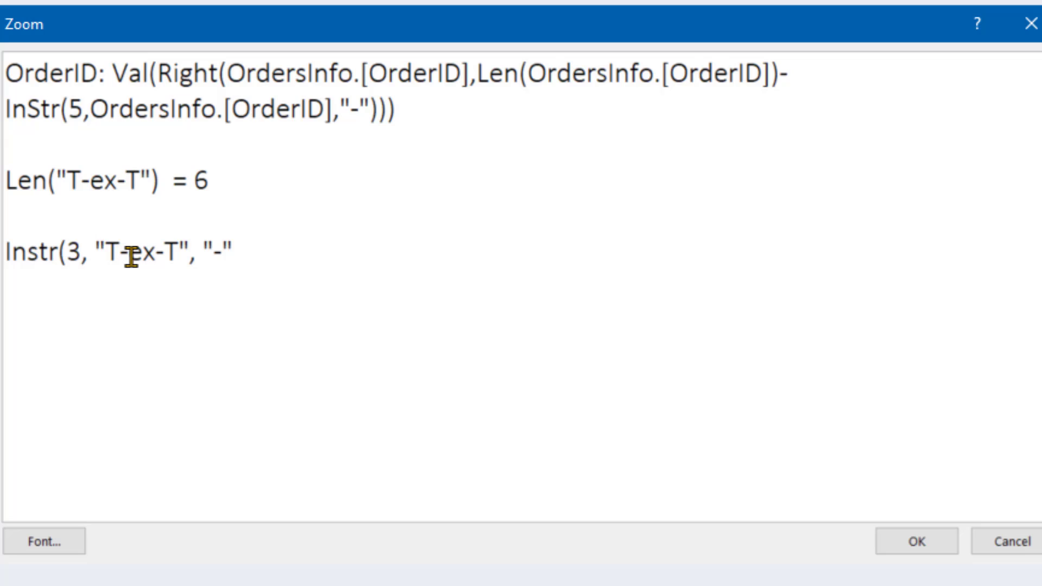
{"action": "left_click", "coordinate": [271, 254]}
{"action": "type", "text": ") =5"}
{"action": "left_click", "coordinate": [160, 326]}
{"action": "left_click", "coordinate": [296, 259]}
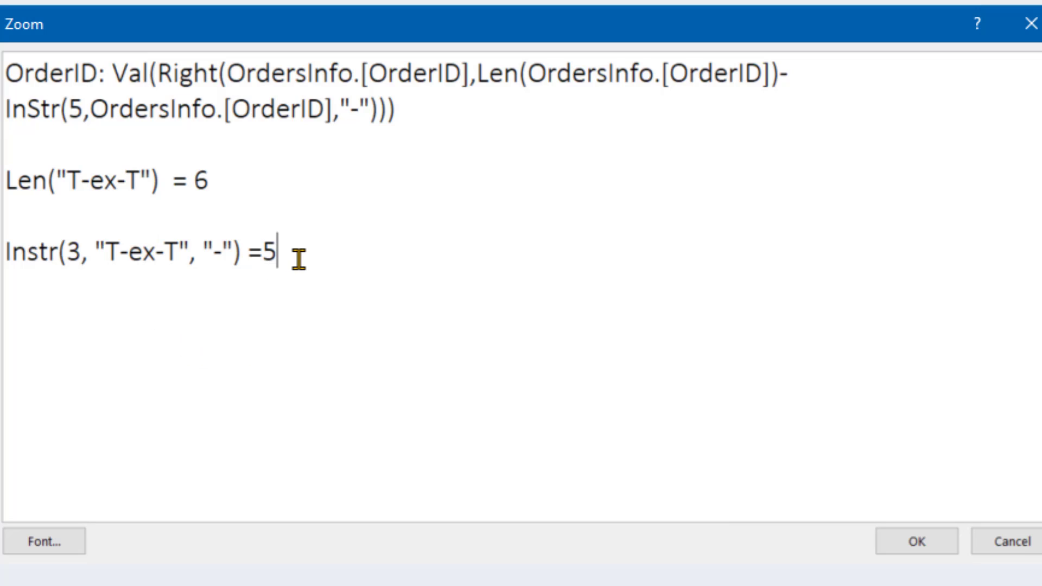
Begin a third example line that subtracts an Instr call from Len("T-ex-T")
{"action": "key", "text": "Return"}
{"action": "key", "text": "Return"}
{"action": "type", "text": "Len("}
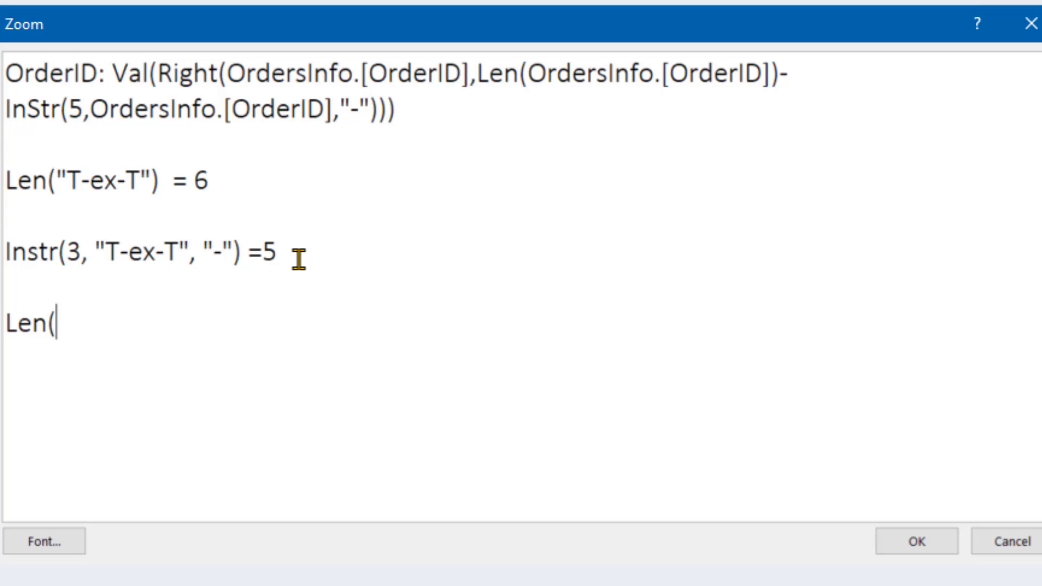
{"action": "type", "text": "\"T-ex"}
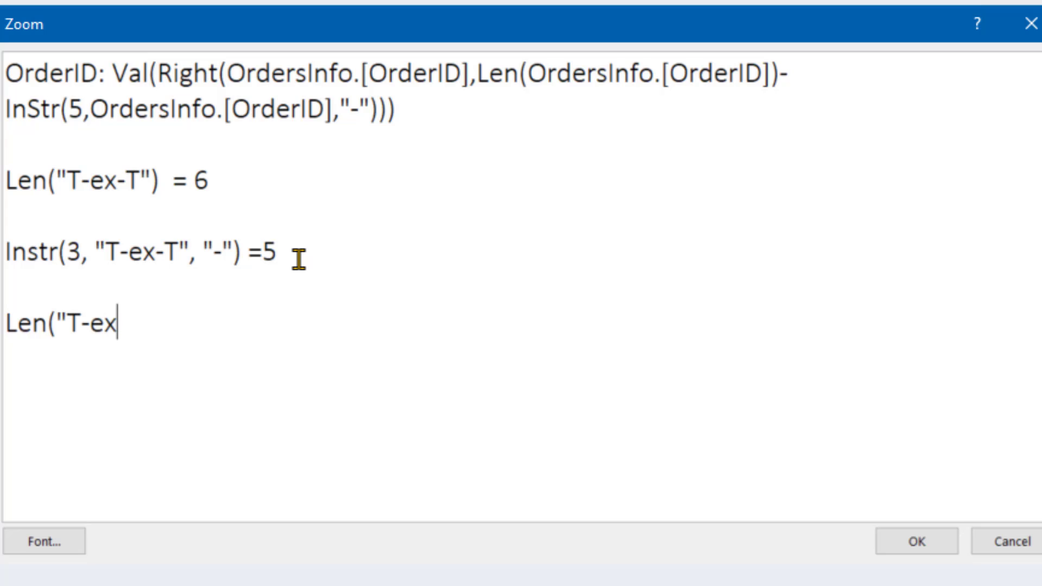
{"action": "type", "text": "-T\") -"}
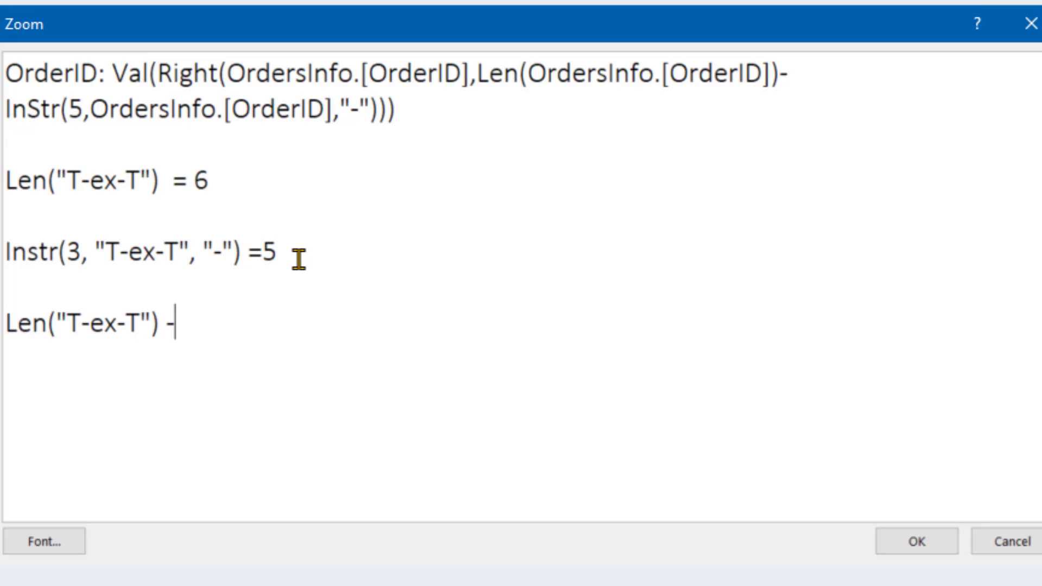
{"action": "type", "text": " Instr("}
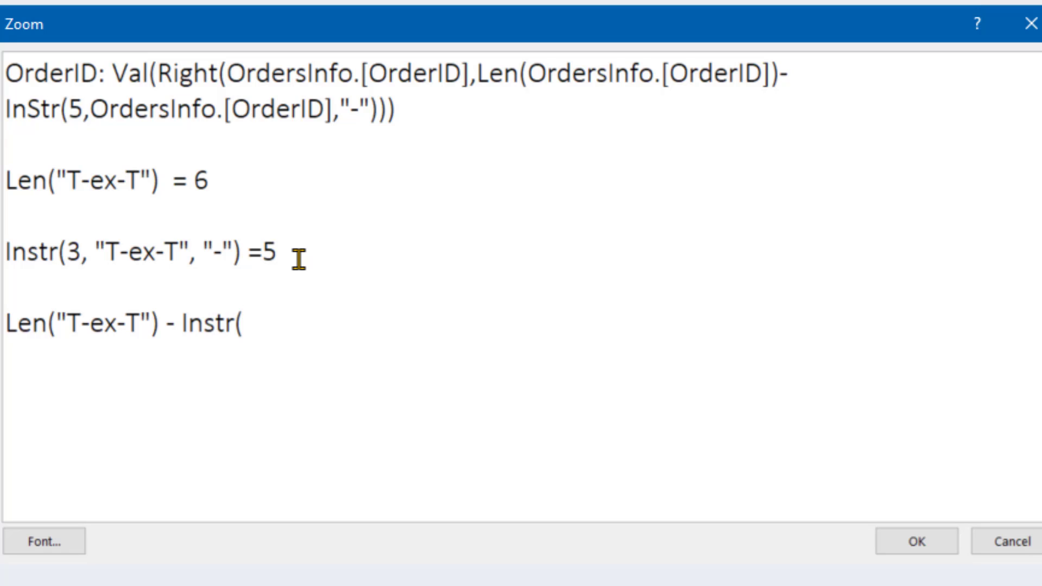
{"action": "type", "text": "6"}
Rewrite the third example line as Len(6) - Instr(5)
{"action": "left_click_drag", "start_coordinate": [117, 323], "coordinate": [56, 327]}
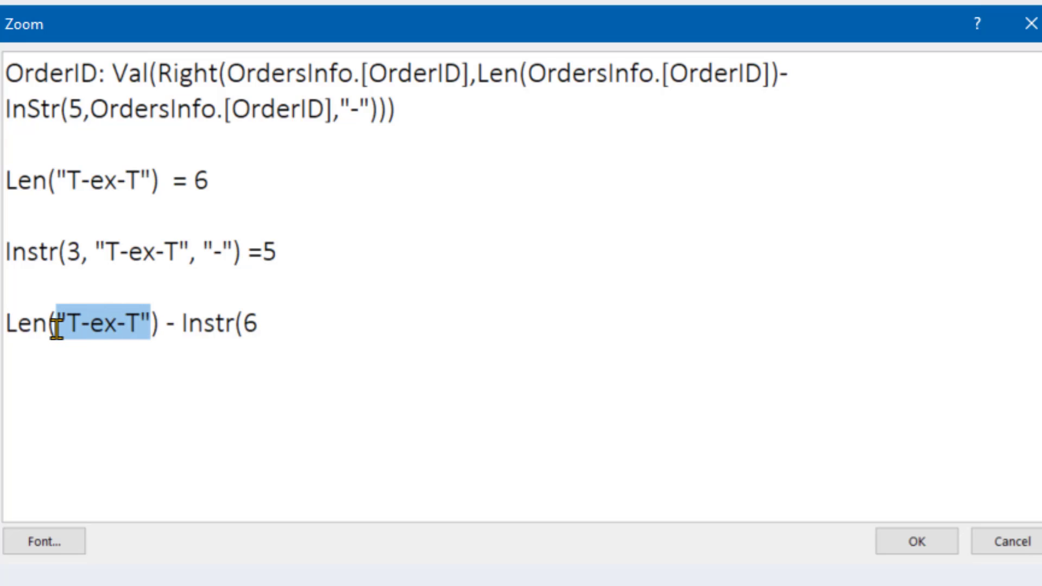
{"action": "type", "text": "6"}
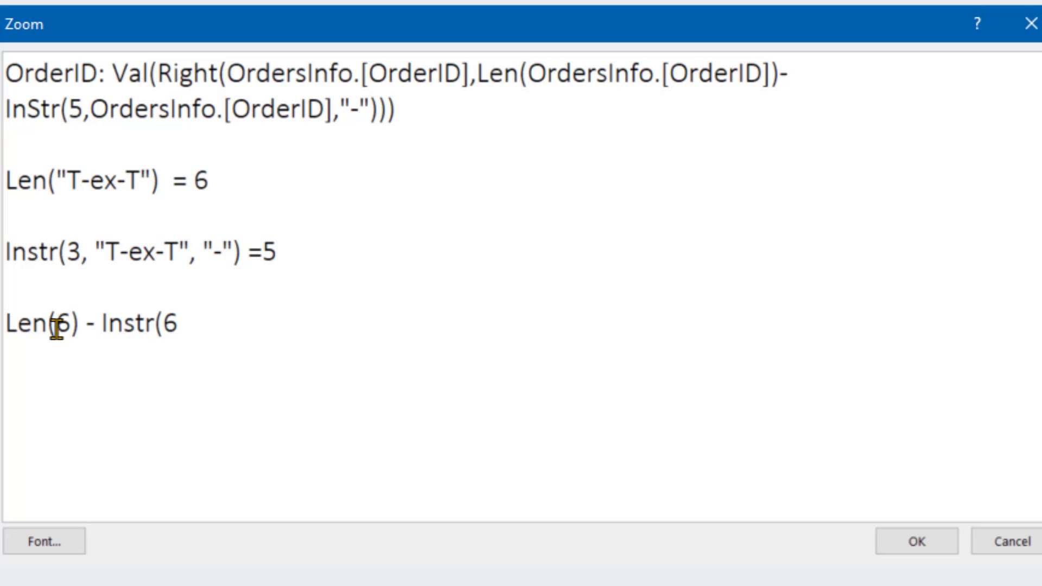
{"action": "left_click", "coordinate": [204, 315]}
{"action": "key", "text": "BackSpace"}
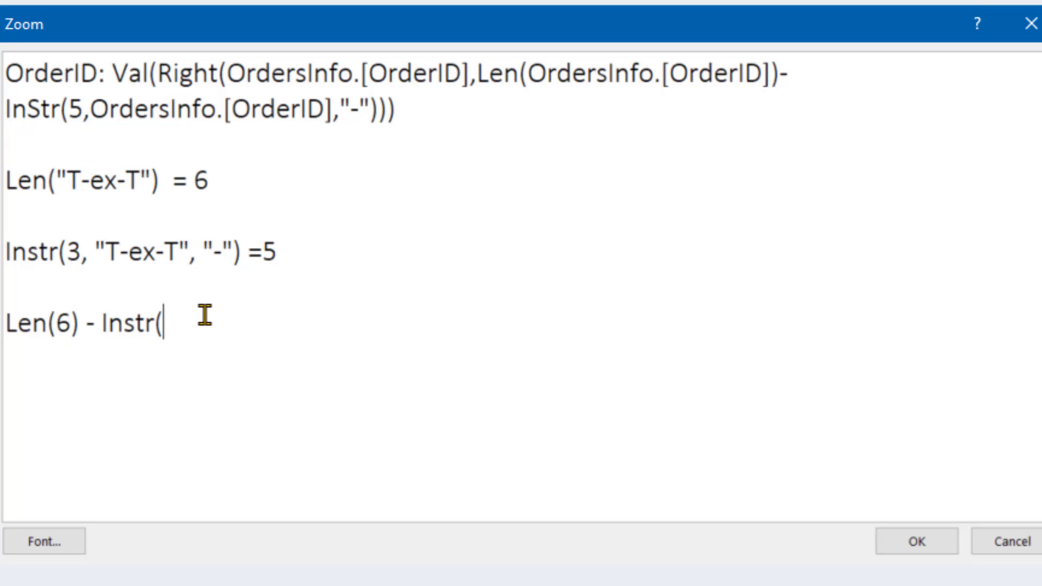
{"action": "type", "text": "5"}
{"action": "type", "text": ")"}
Add the example Right("T-ex-T"), 6-5) below the subtraction line
{"action": "type", "text": "Righ"}
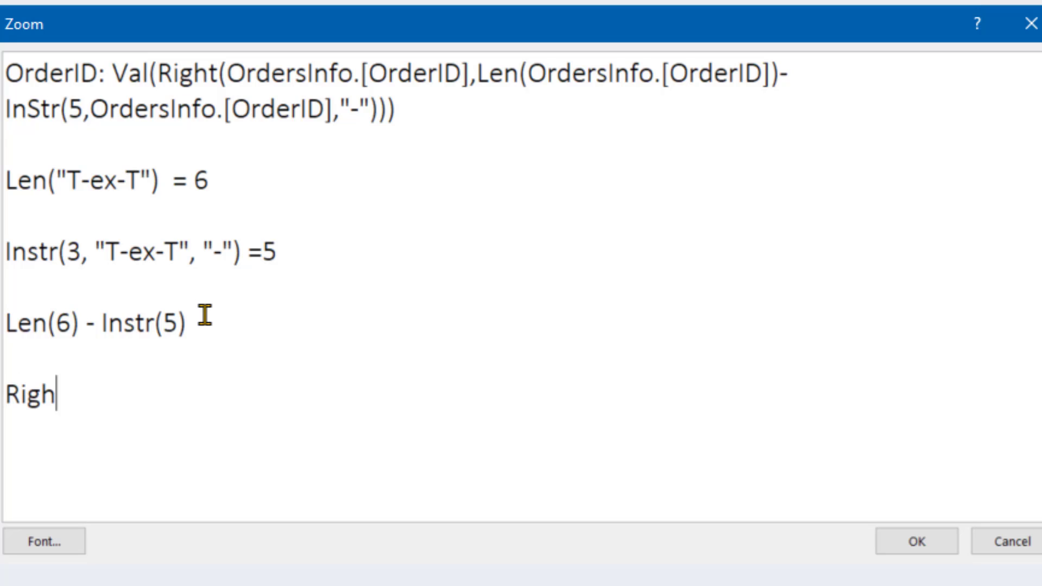
{"action": "type", "text": "t(\"T-ex-"}
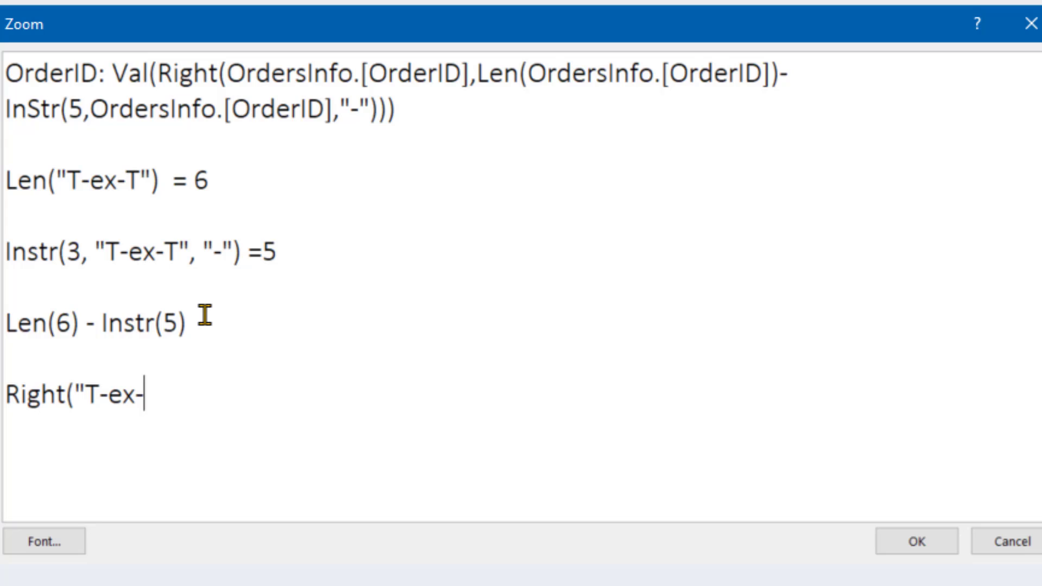
{"action": "type", "text": "T\")"}
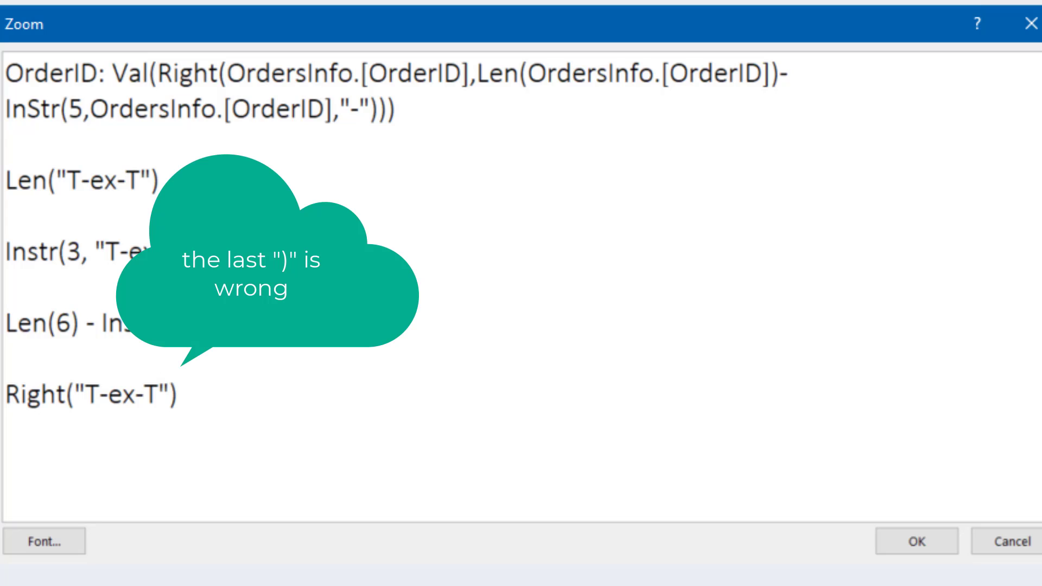
{"action": "type", "text": ", 6"}
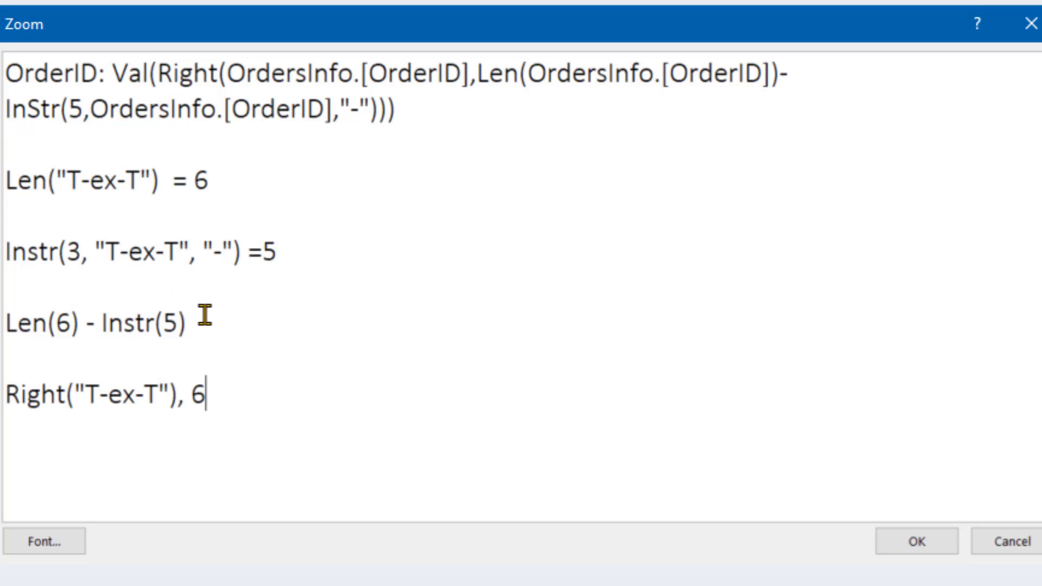
{"action": "type", "text": "-5)"}
Add the simplified example Right (txt,1) as the last line of the notes
{"action": "key", "text": "Return"}
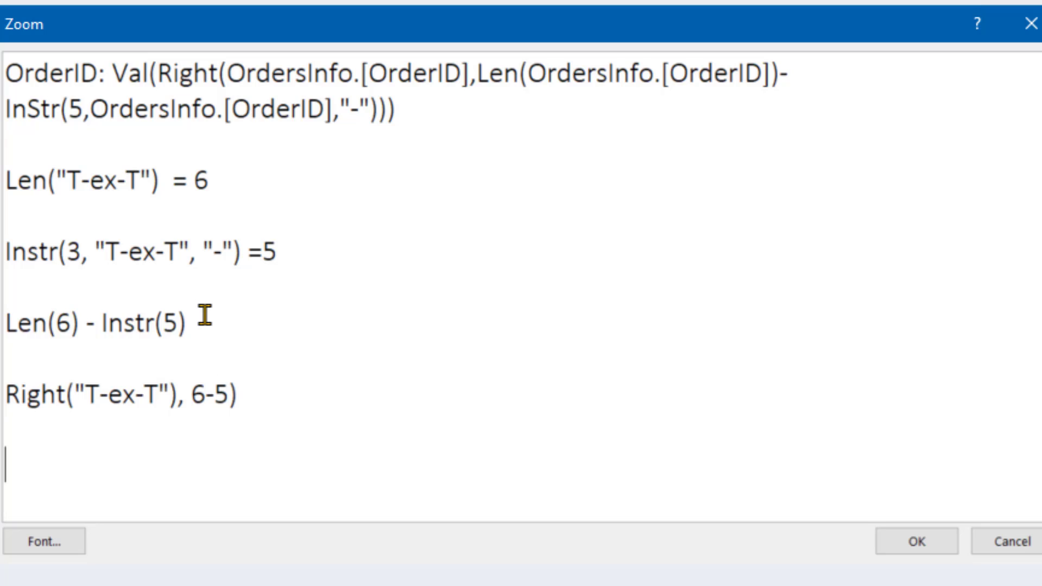
{"action": "type", "text": "Ri"}
{"action": "type", "text": "("}
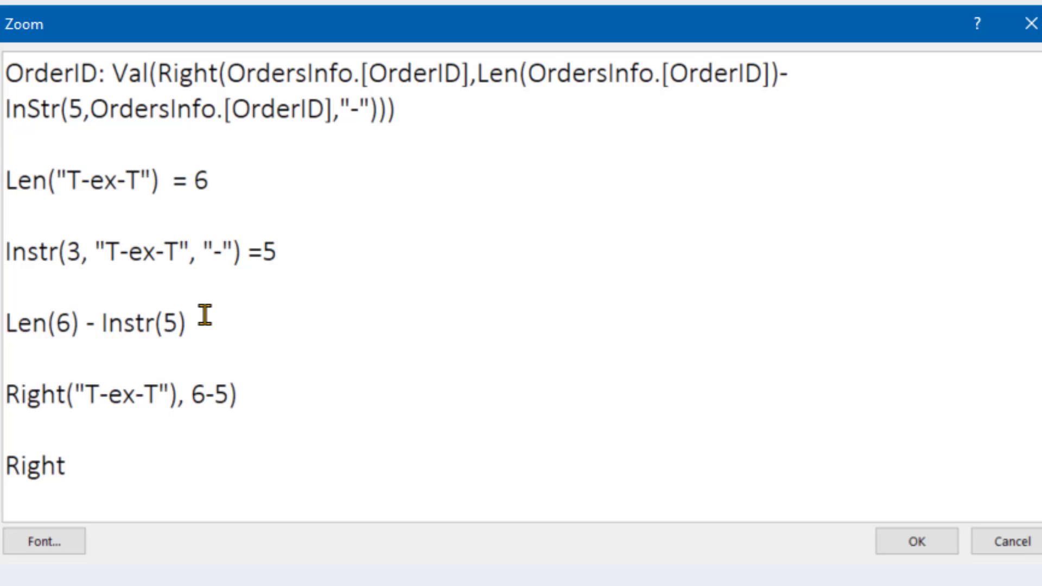
{"action": "type", "text": "xt"}
{"action": "key", "text": "BackSpace"}
{"action": "key", "text": "BackSpace"}
{"action": "type", "text": "txt,1)"}
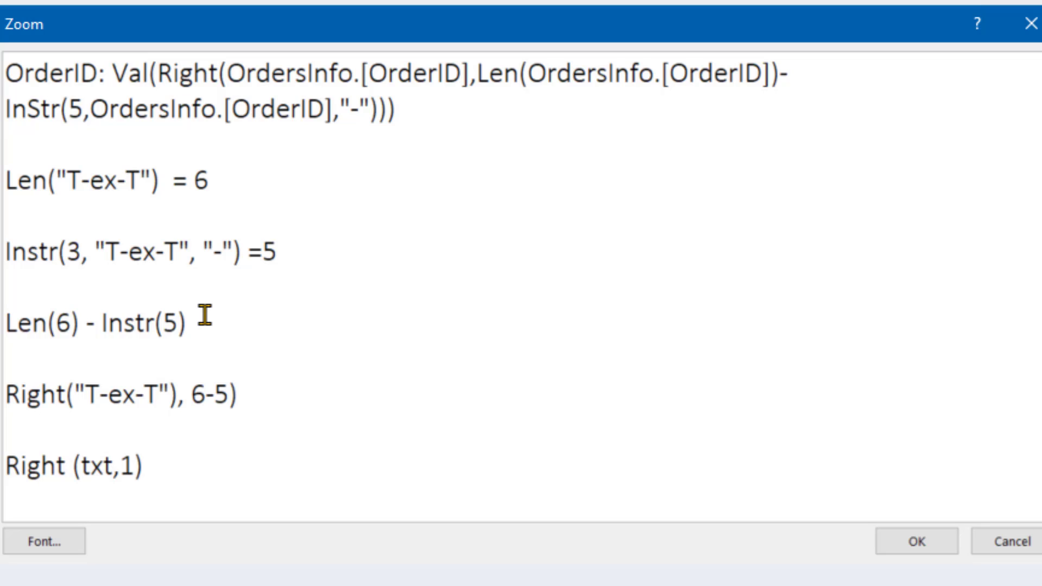
Delete all example lines and blank lines below the OrderID expression
{"action": "left_click_drag", "start_coordinate": [6, 178], "coordinate": [189, 474]}
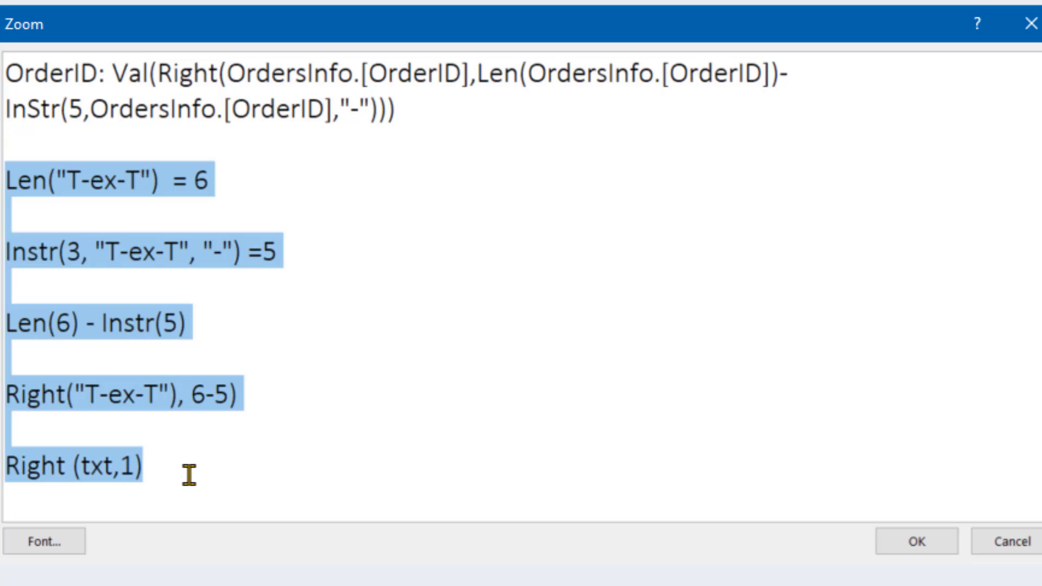
{"action": "key", "text": "BackSpace"}
{"action": "key", "text": "BackSpace"}
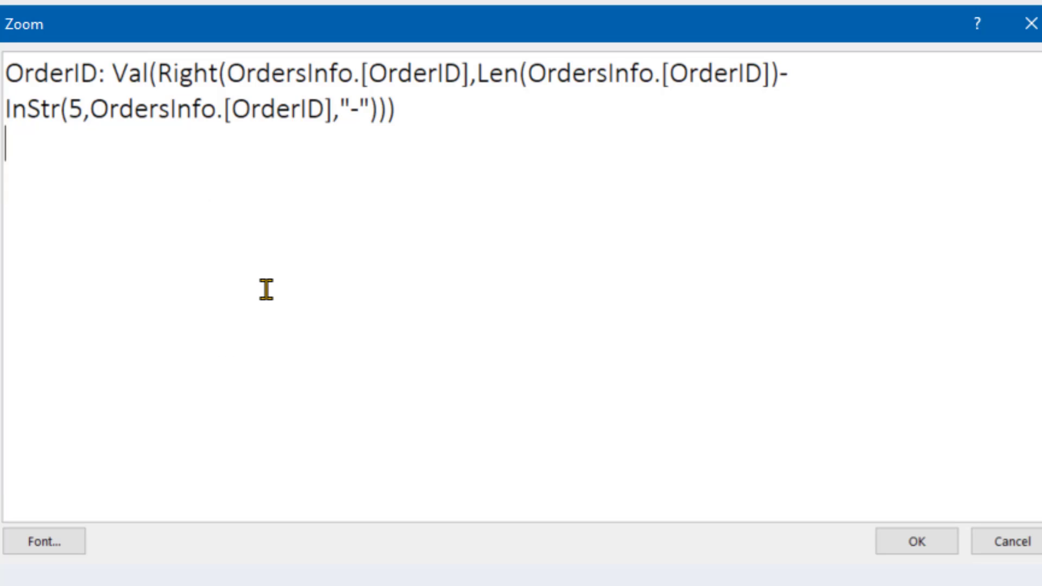
{"action": "key", "text": "BackSpace"}
Highlight Val and the OrderID alias, cancel the Zoom window, and close the OrderIDInfo query without saving design changes
{"action": "double_click", "coordinate": [135, 76]}
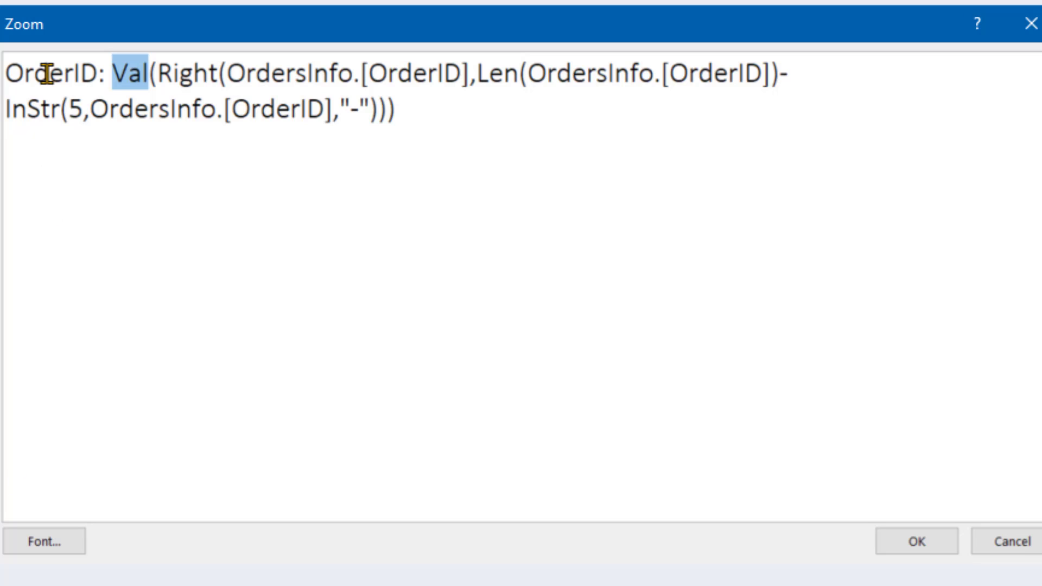
{"action": "double_click", "coordinate": [47, 73]}
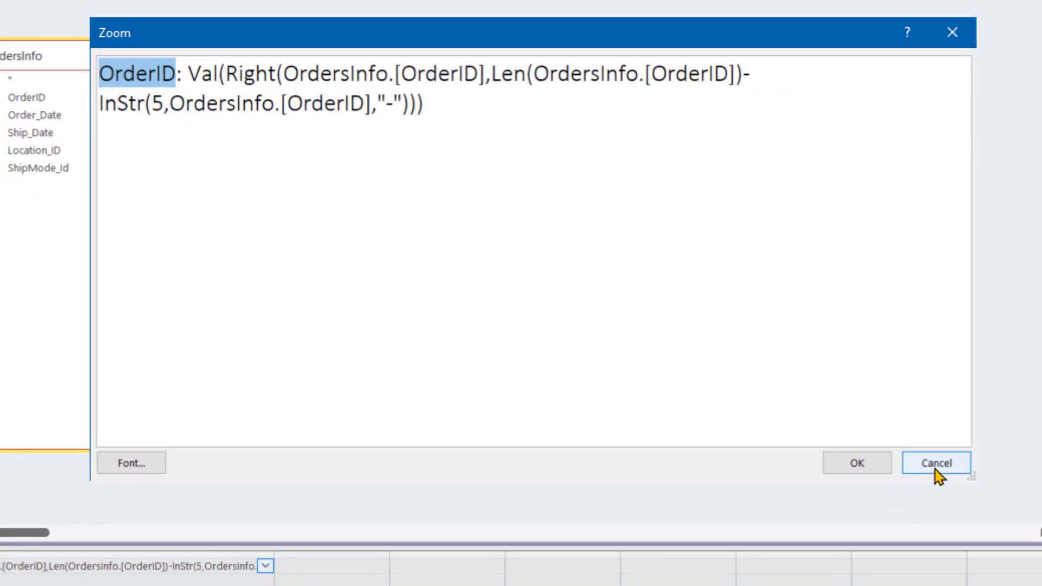
{"action": "left_click", "coordinate": [1033, 570]}
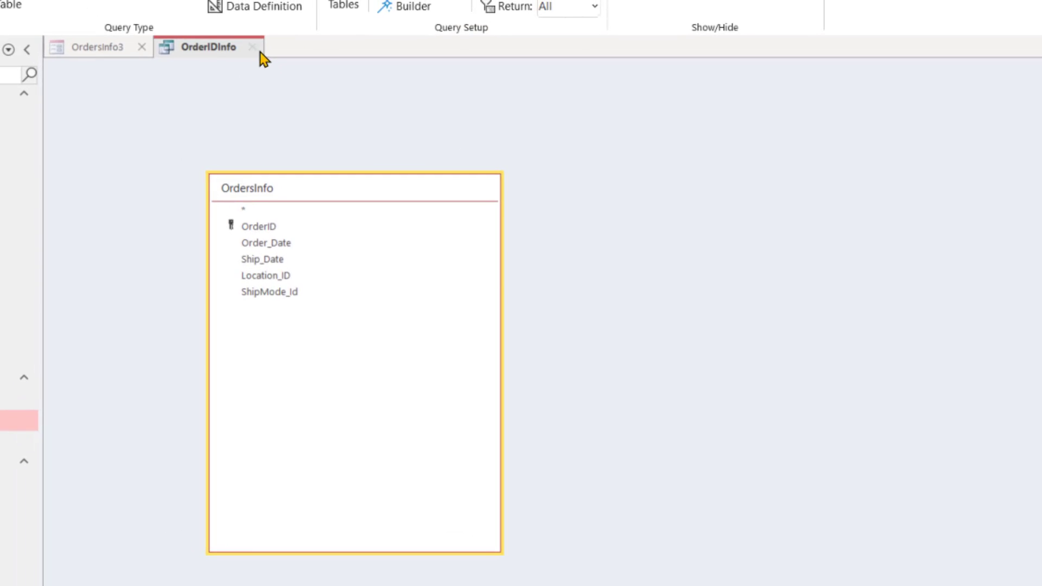
{"action": "left_click", "coordinate": [252, 47]}
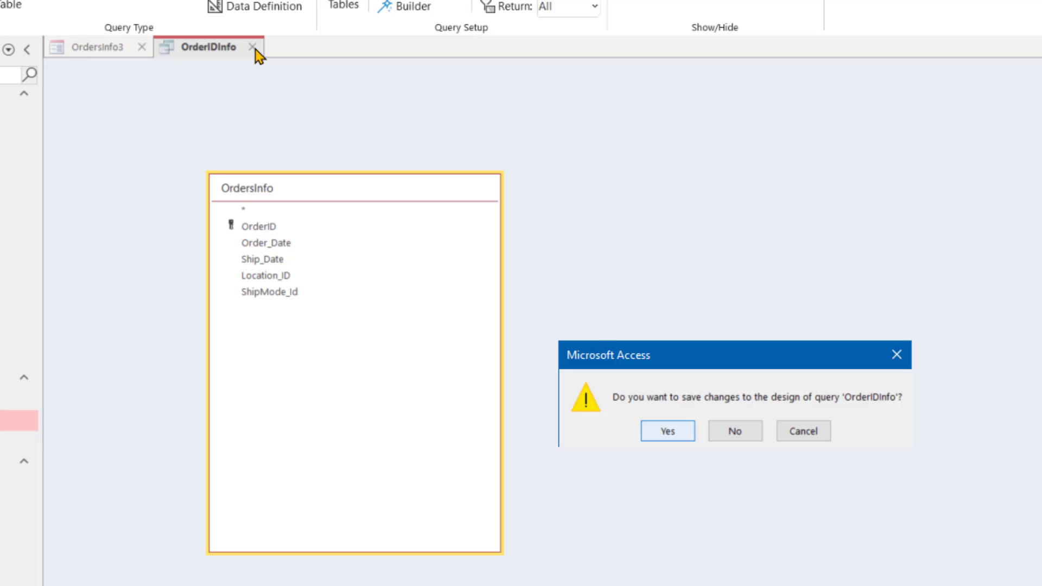
{"action": "left_click", "coordinate": [721, 433]}
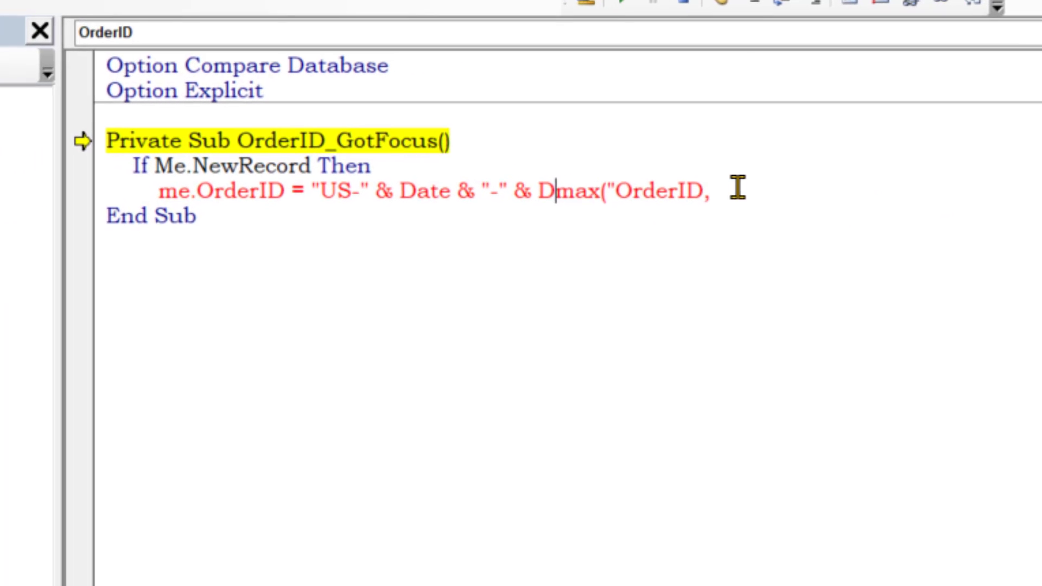
Close the quote after OrderID in the DMax call and add "OrderIDInfo" as its domain argument
{"action": "left_click", "coordinate": [738, 188]}
{"action": "key", "text": "BackSpace"}
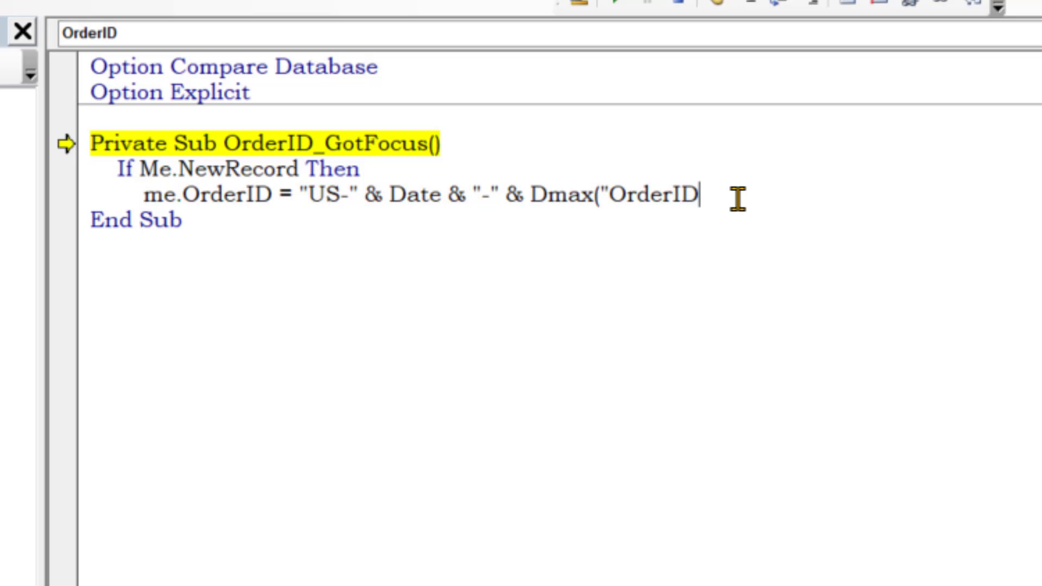
{"action": "type", "text": "\",O"}
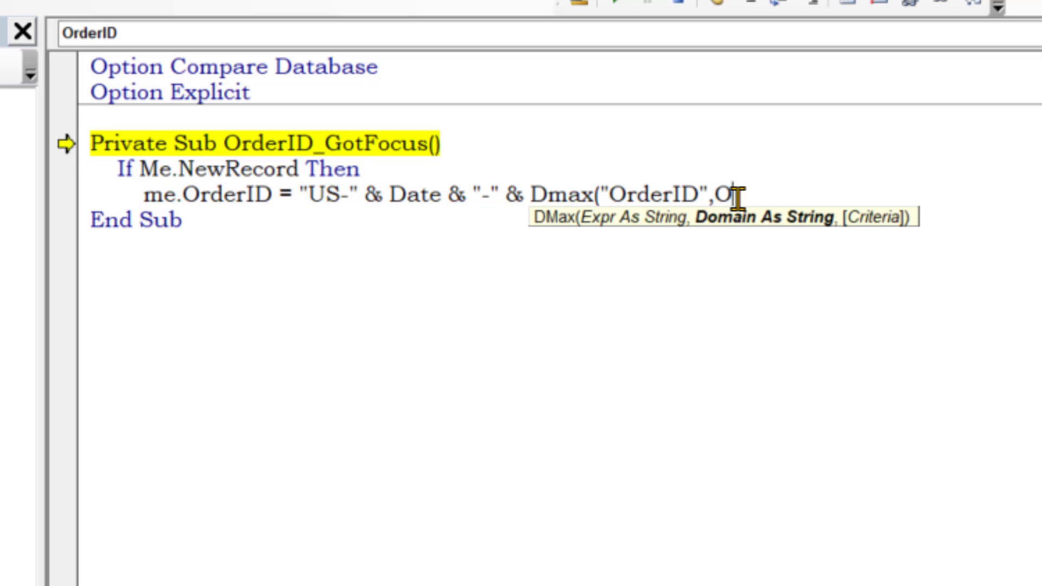
{"action": "type", "text": "r"}
{"action": "type", "text": "derID"}
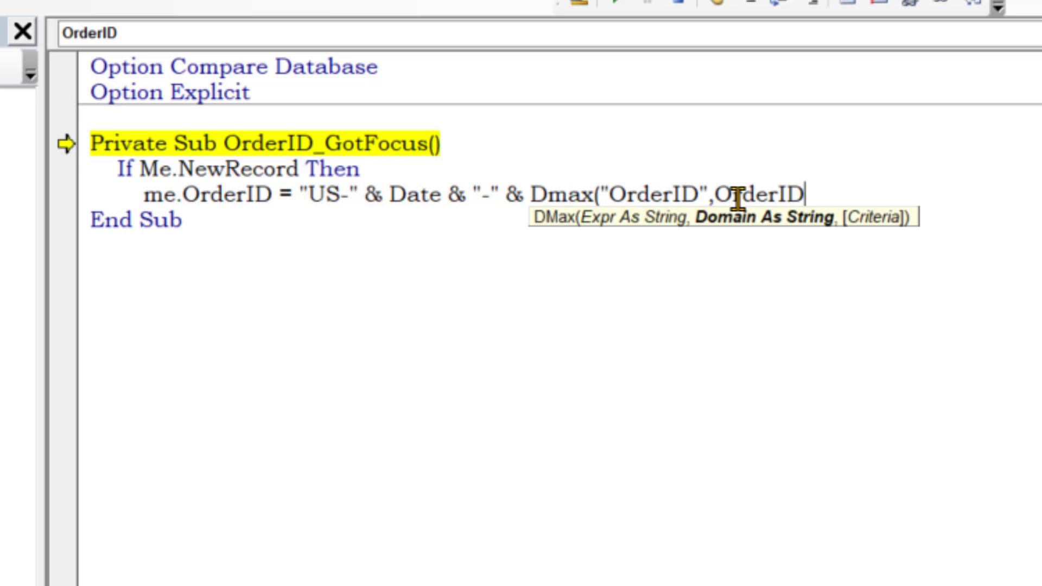
{"action": "type", "text": "Info\""}
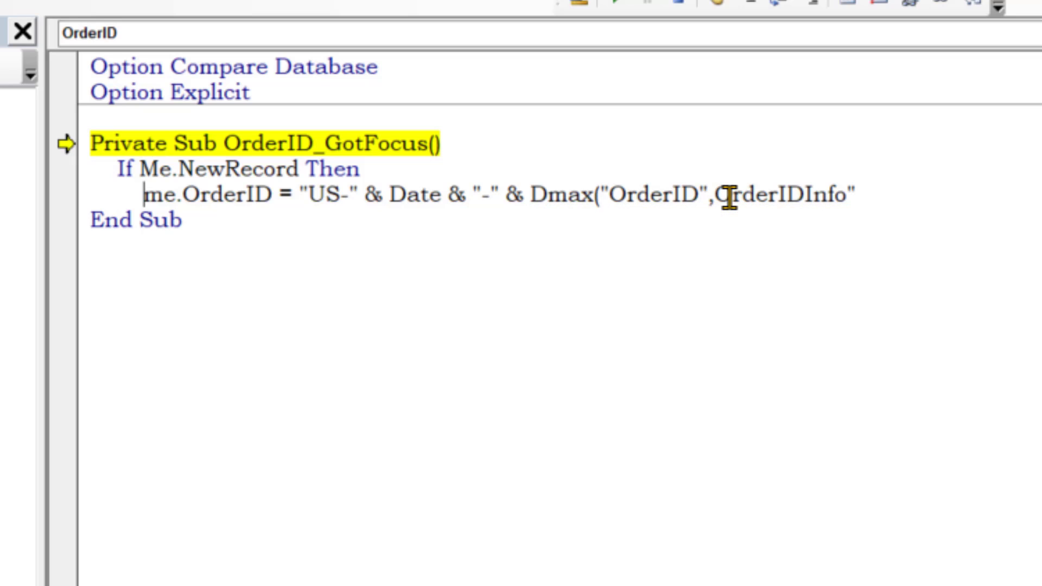
{"action": "key", "text": "Home"}
{"action": "key", "text": "End"}
{"action": "left_click", "coordinate": [722, 194]}
{"action": "type", "text": "\""}
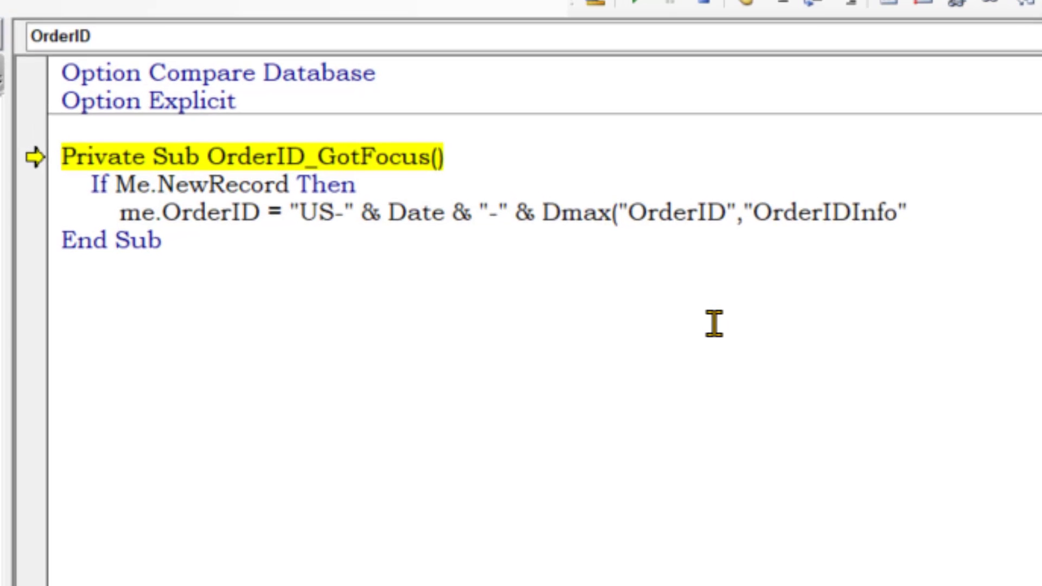
Close the DMax call, add 100 to its result, and end the block with End If
{"action": "key", "text": "Down"}
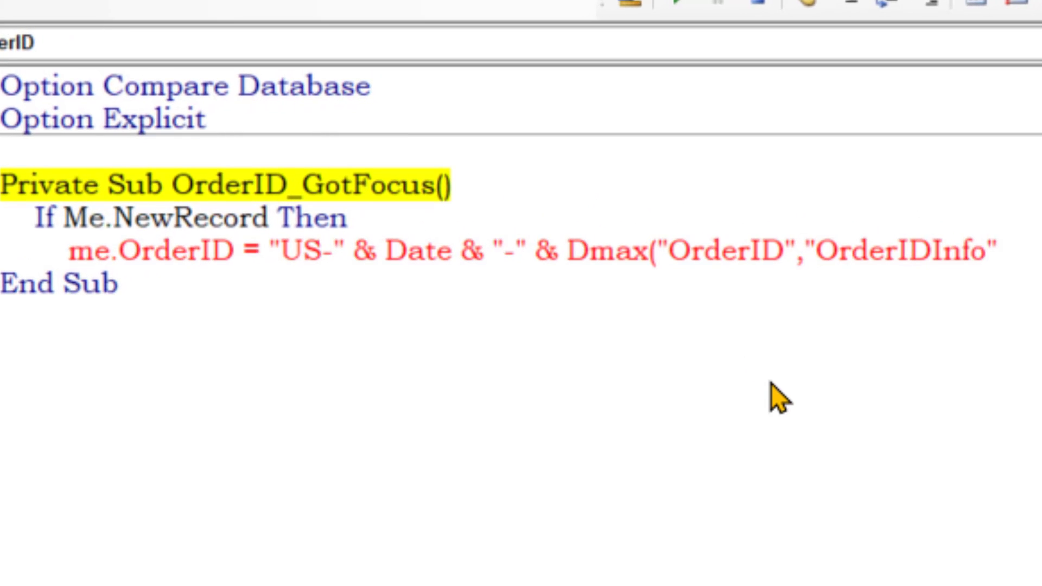
{"action": "key", "text": "Up"}
{"action": "type", "text": ") "}
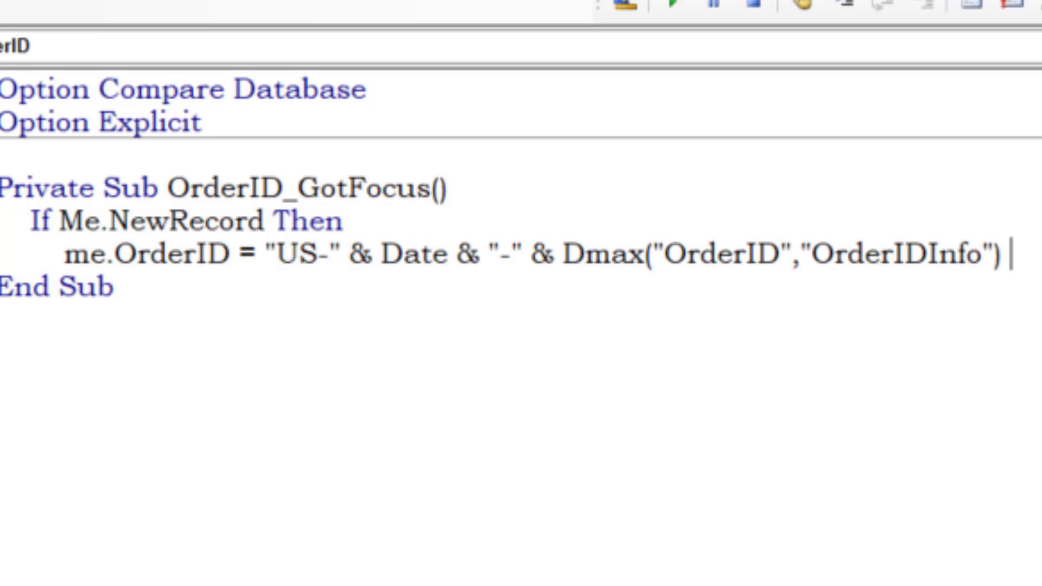
{"action": "type", "text": "+ 1"}
{"action": "key", "text": "Return"}
{"action": "key", "text": "BackSpace"}
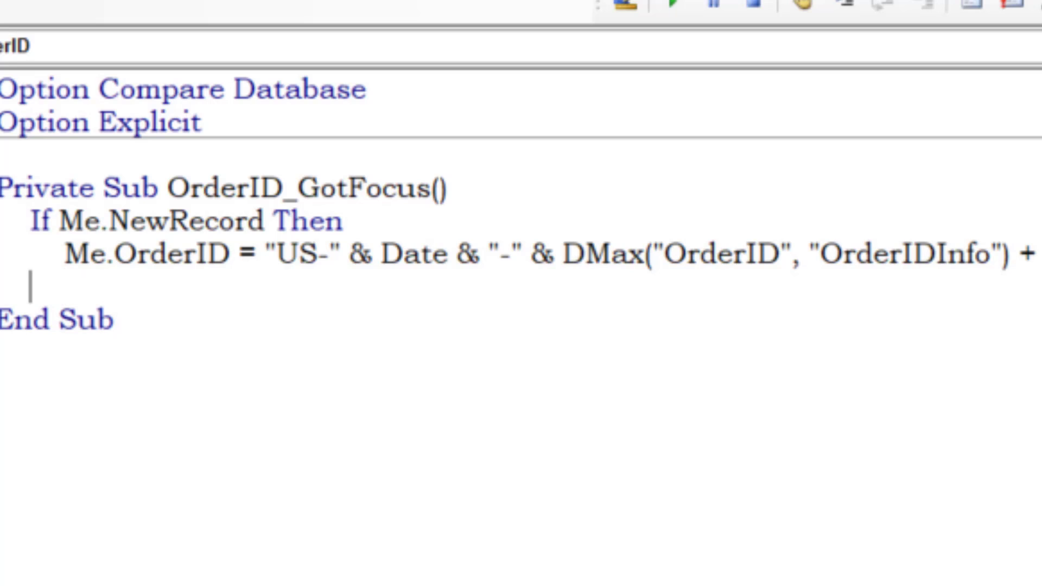
{"action": "type", "text": "End if"}
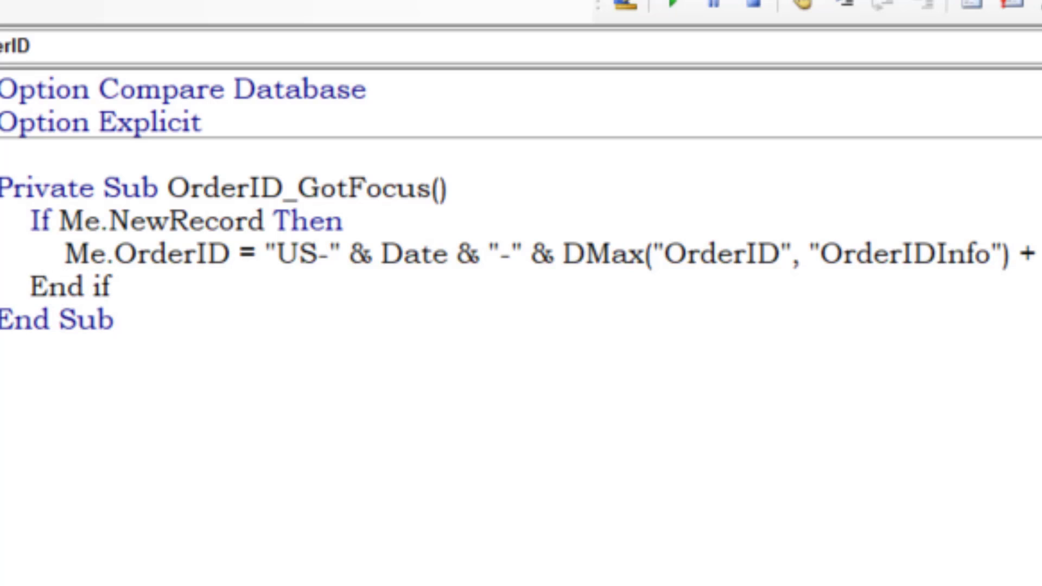
{"action": "key", "text": "Down"}
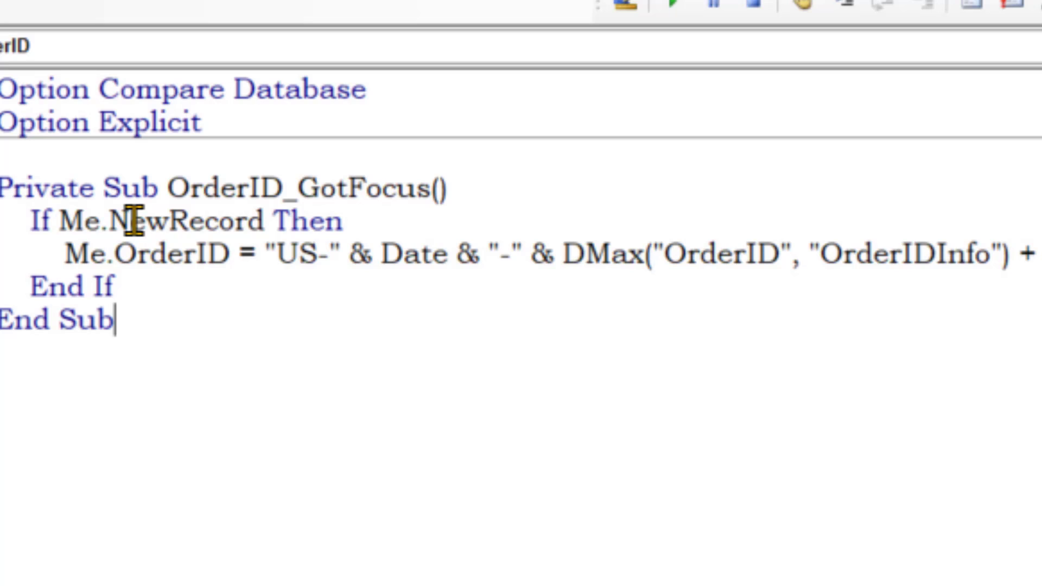
Return to the OrdersInfo3 form, browse forward through several existing orders, and start a new record to test the OrderID code
{"action": "double_click", "coordinate": [172, 252]}
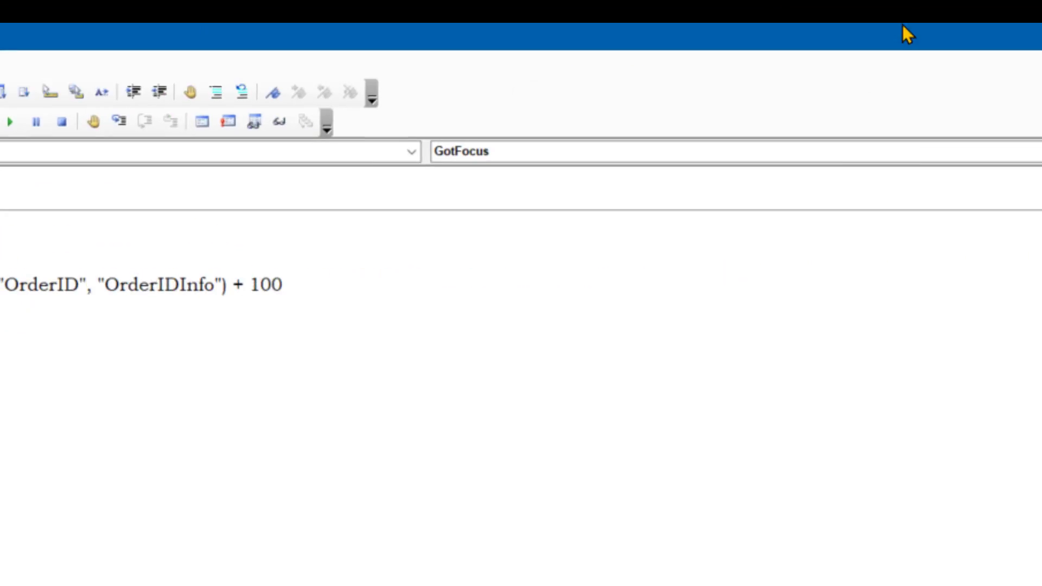
{"action": "left_click", "coordinate": [845, 43]}
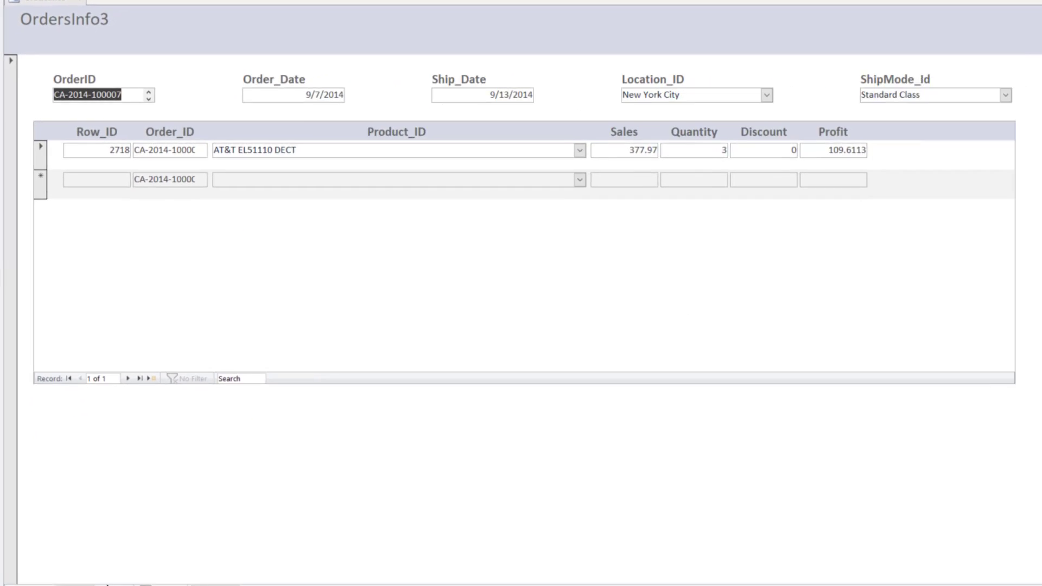
{"action": "left_click", "coordinate": [91, 531]}
{"action": "left_click", "coordinate": [91, 531]}
{"action": "left_click", "coordinate": [91, 531]}
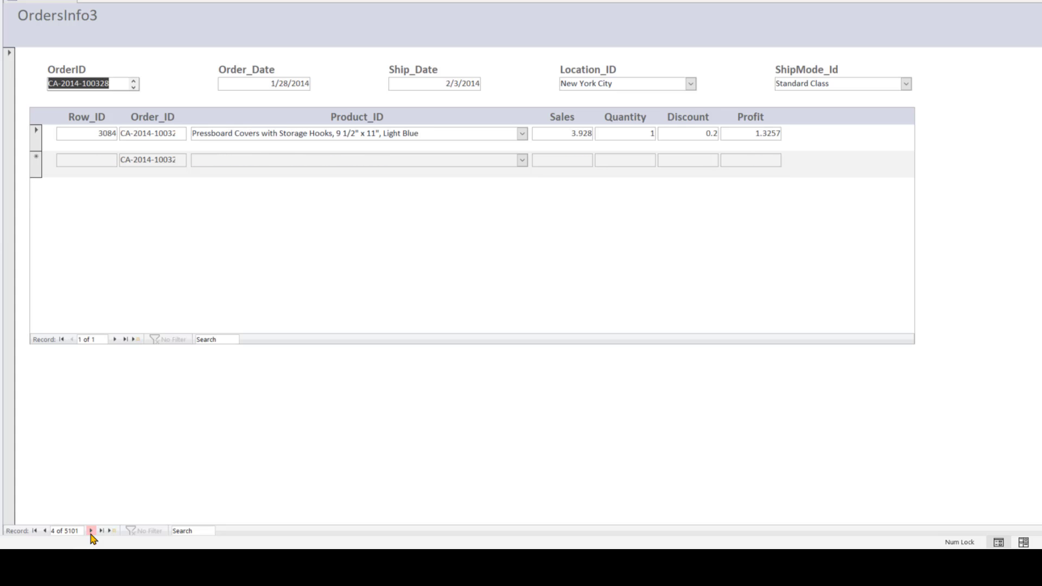
{"action": "left_click", "coordinate": [91, 531]}
{"action": "left_click", "coordinate": [91, 530]}
{"action": "left_click", "coordinate": [91, 530]}
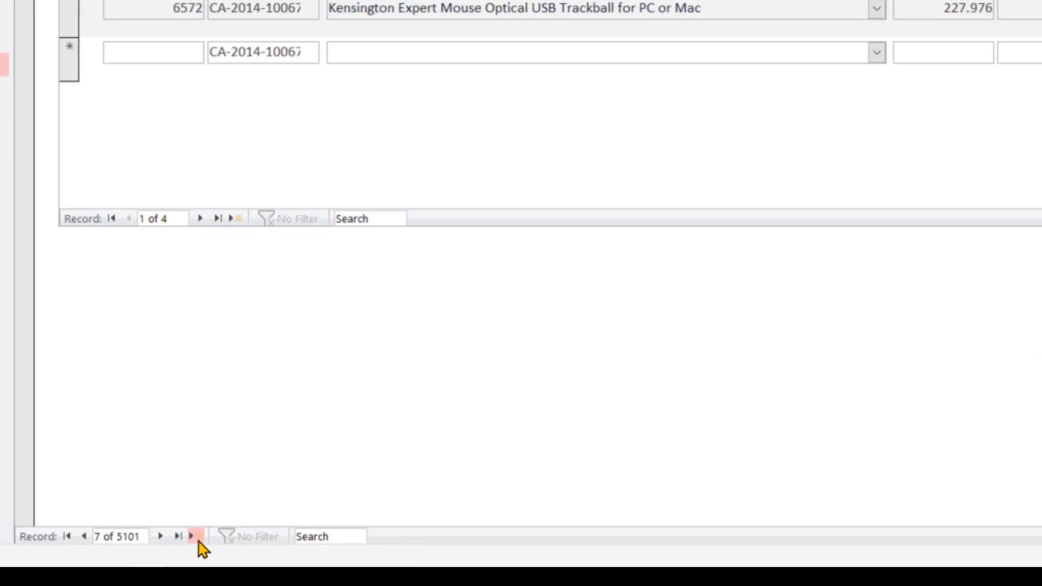
{"action": "left_click", "coordinate": [270, 516]}
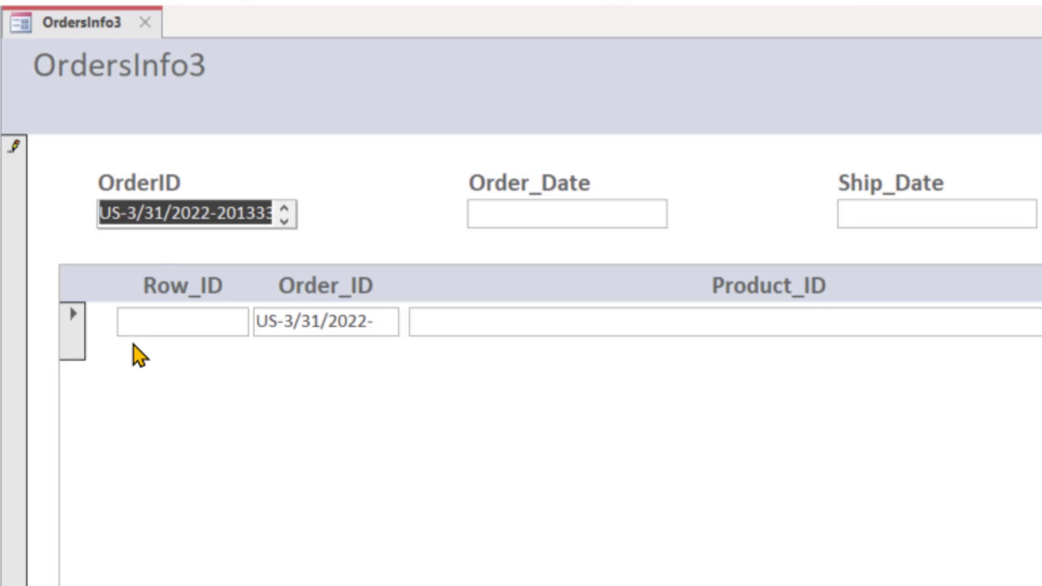
Inspect the generated OrderID and compare it with the OrderID format of the preceding records
{"action": "left_click", "coordinate": [216, 213]}
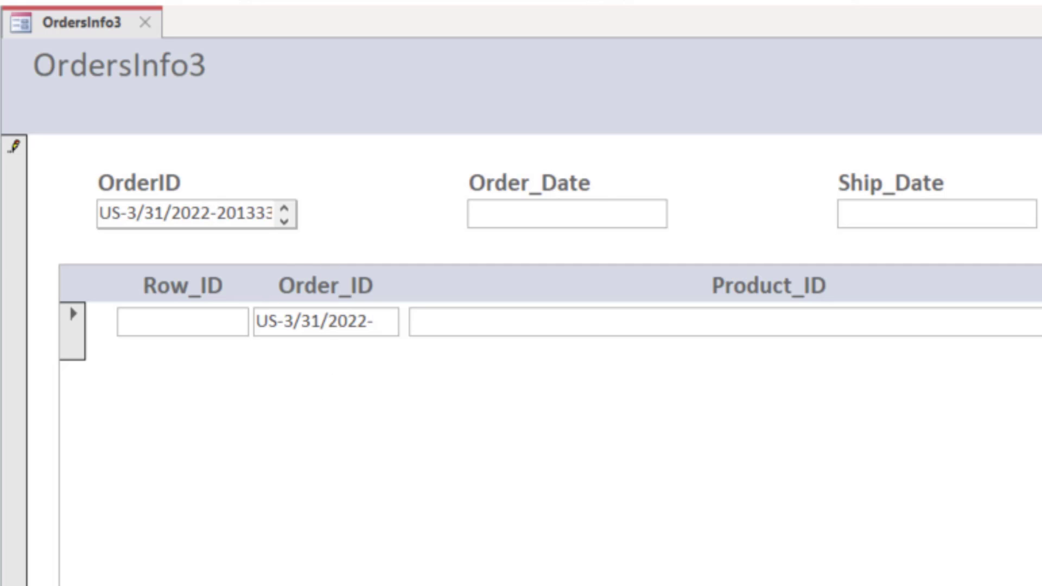
{"action": "key", "text": "Page_Up"}
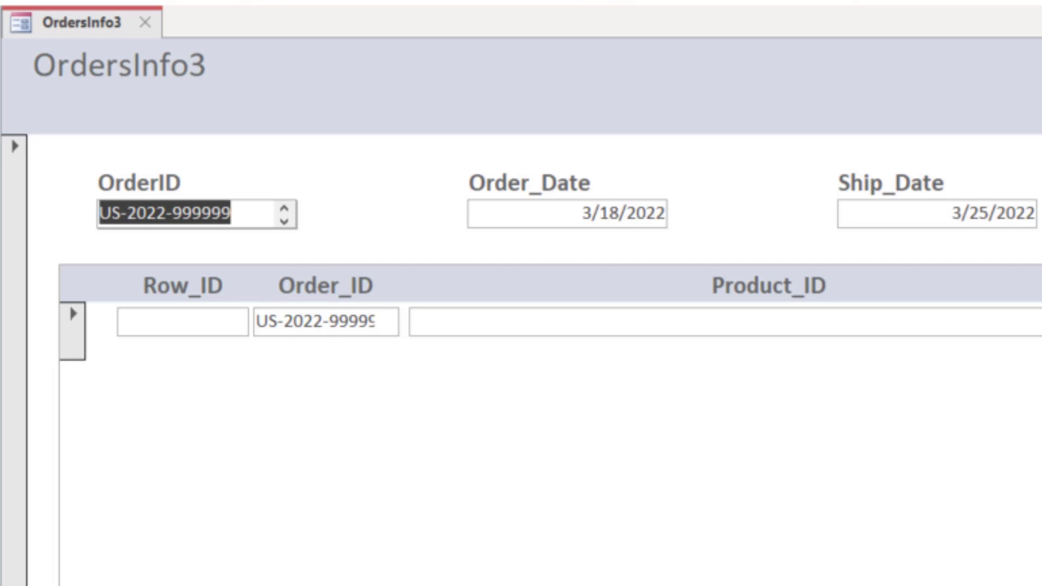
{"action": "key", "text": "Page_Up"}
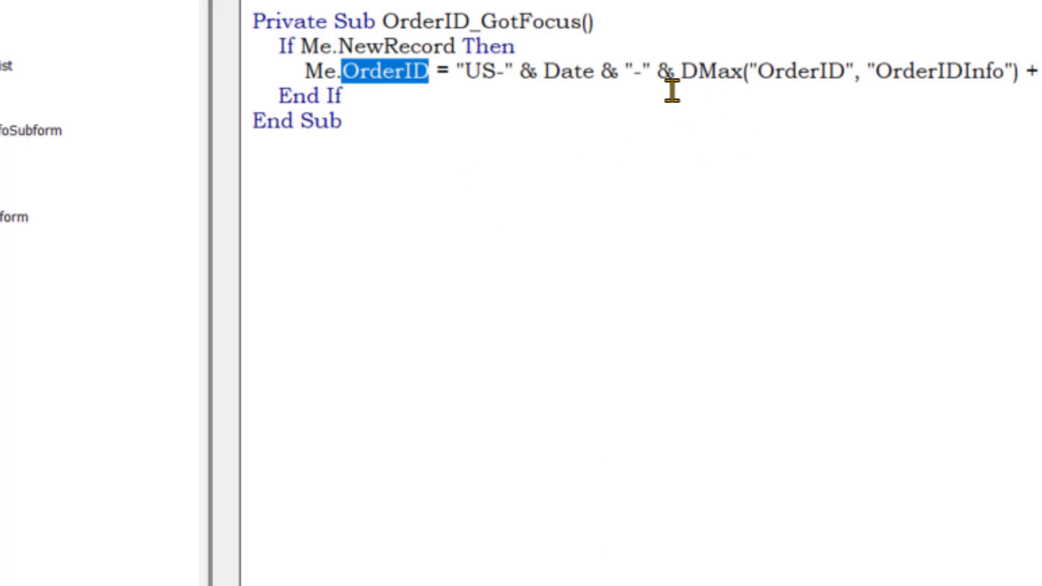
Wrap Date in the OrderID assignment as Format(Date, "YYYY") so only the year is inserted
{"action": "left_click", "coordinate": [546, 69]}
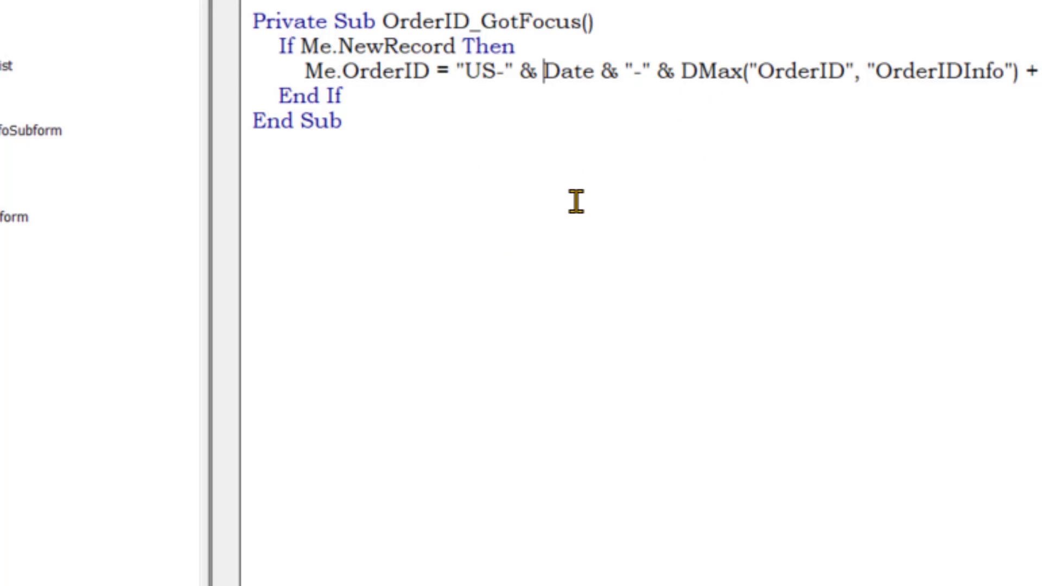
{"action": "type", "text": "For"}
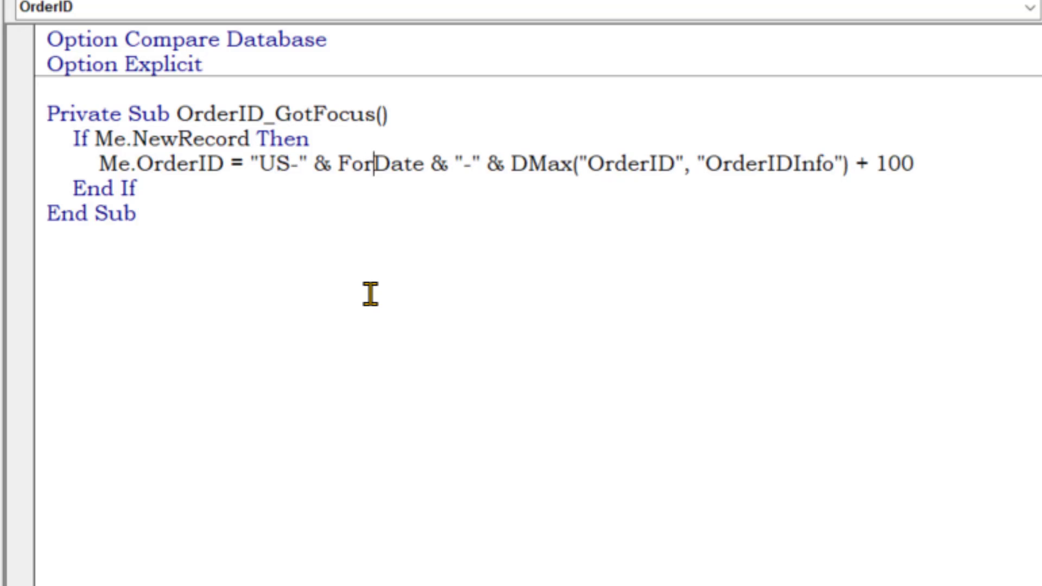
{"action": "type", "text": "mat("}
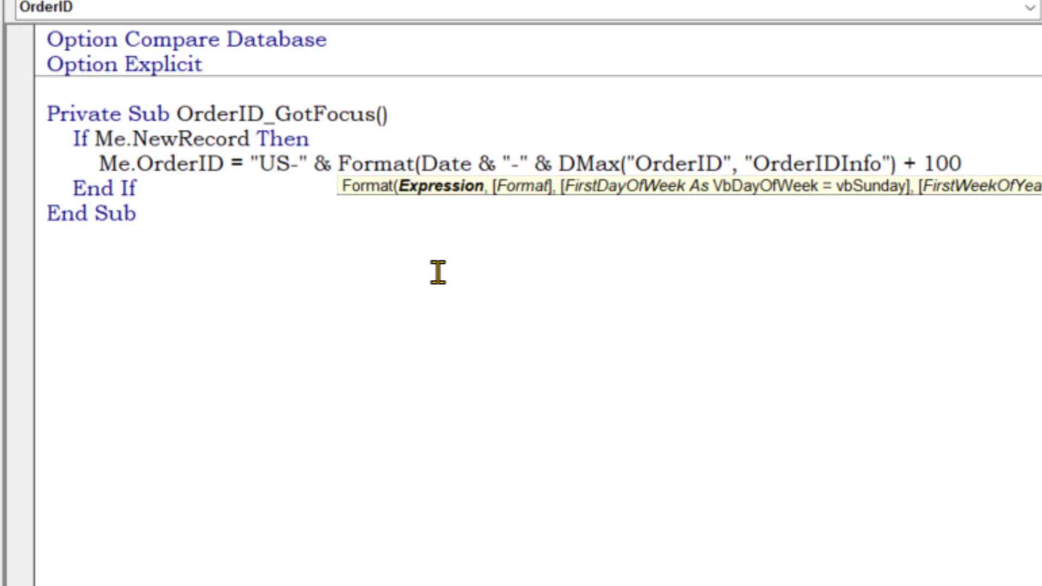
{"action": "type", "text": ","}
{"action": "type", "text": " \"YYY"}
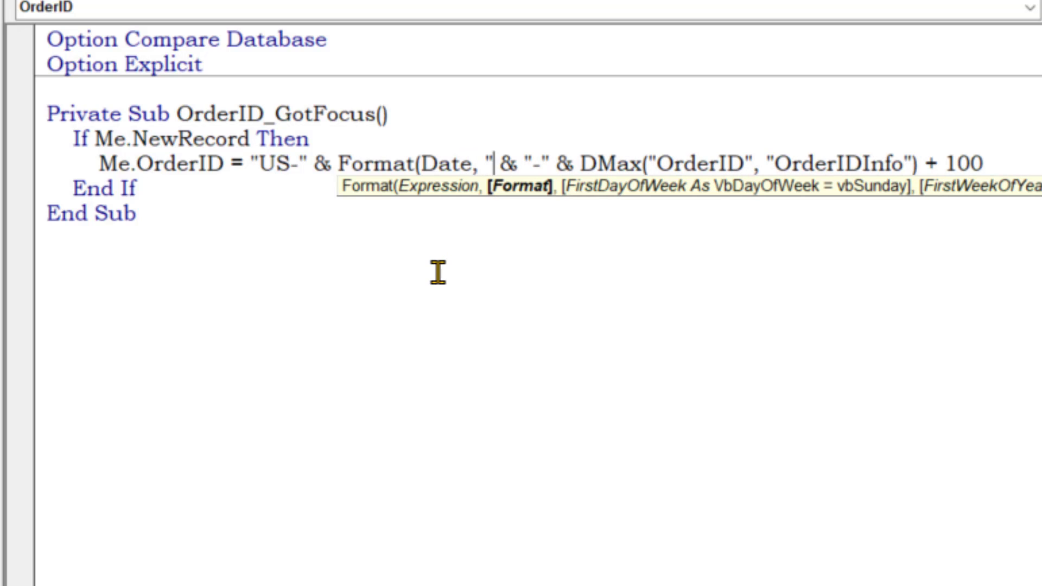
{"action": "type", "text": "Y\""}
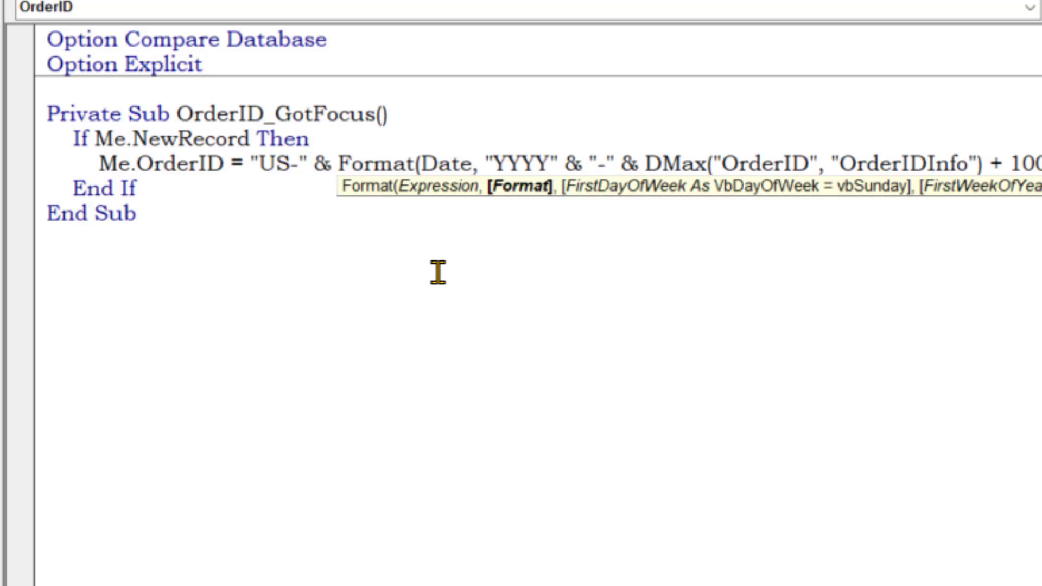
{"action": "type", "text": ")"}
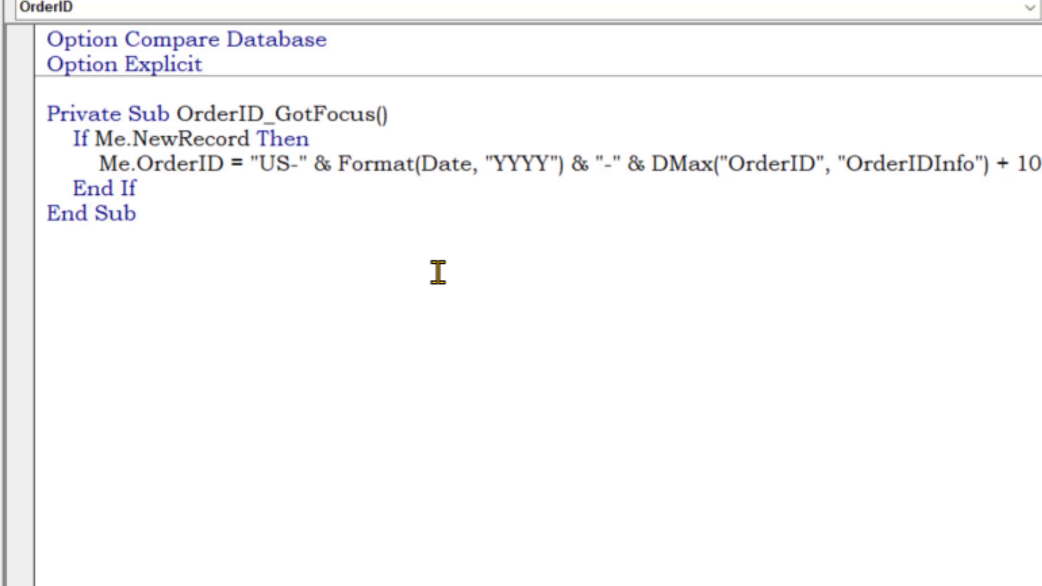
{"action": "left_click", "coordinate": [411, 189]}
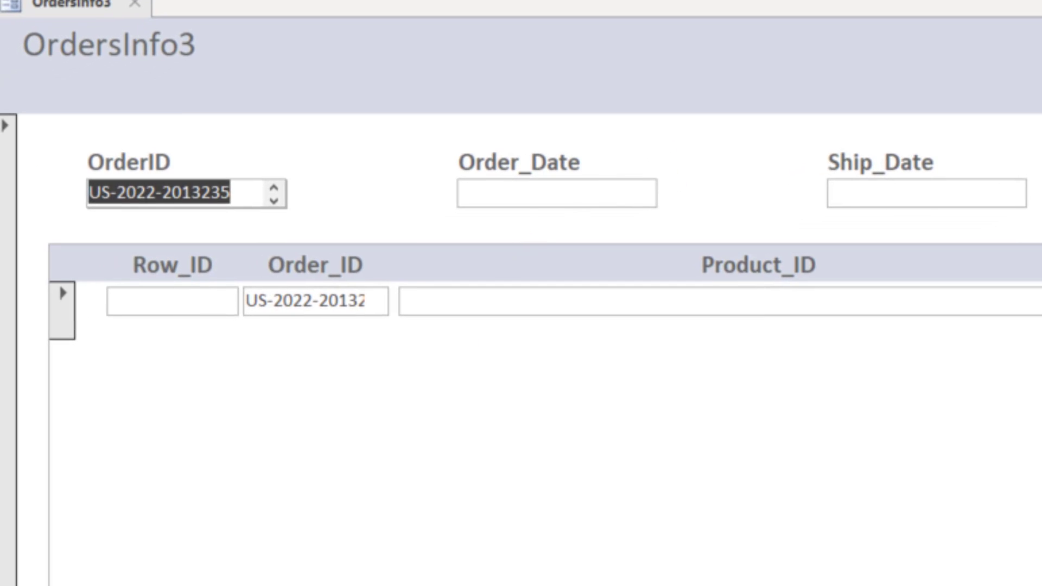
Start another new order in the OrdersInfo3 form and highlight the year, number and US parts of its OrderID
{"action": "left_click", "coordinate": [190, 584]}
{"action": "double_click", "coordinate": [141, 185]}
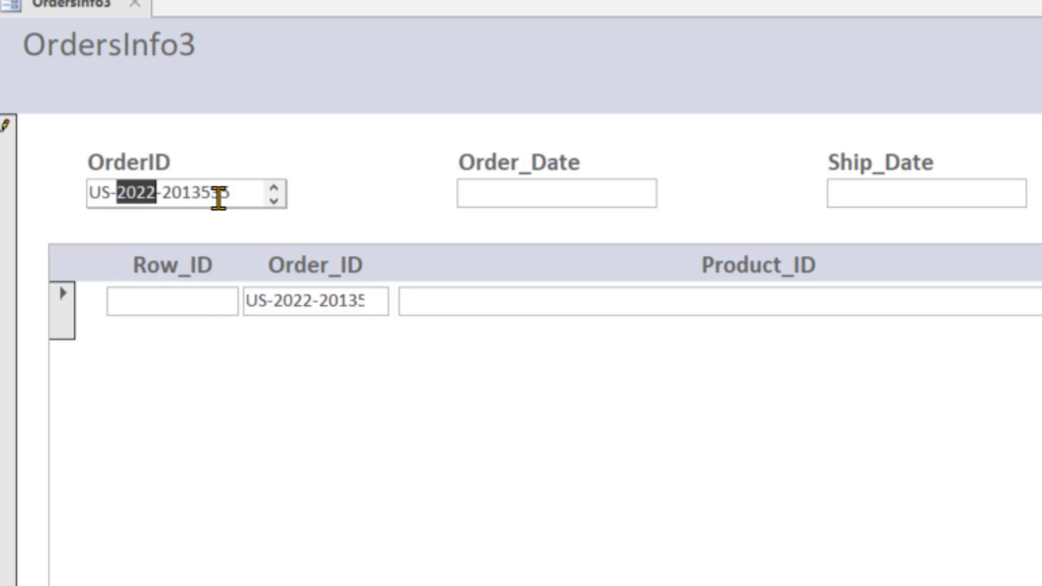
{"action": "double_click", "coordinate": [219, 193]}
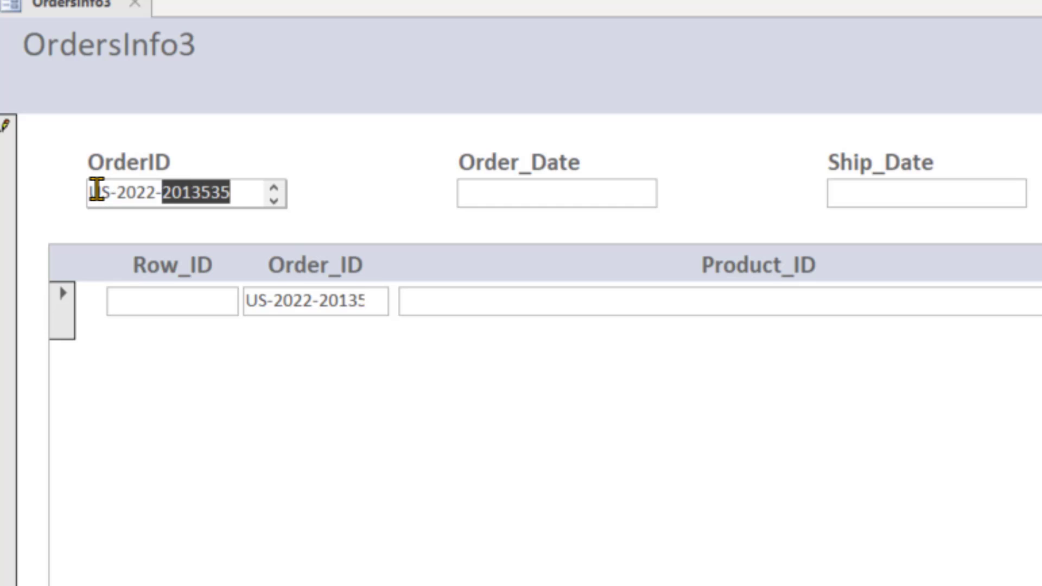
{"action": "left_click_drag", "start_coordinate": [89, 192], "coordinate": [111, 192]}
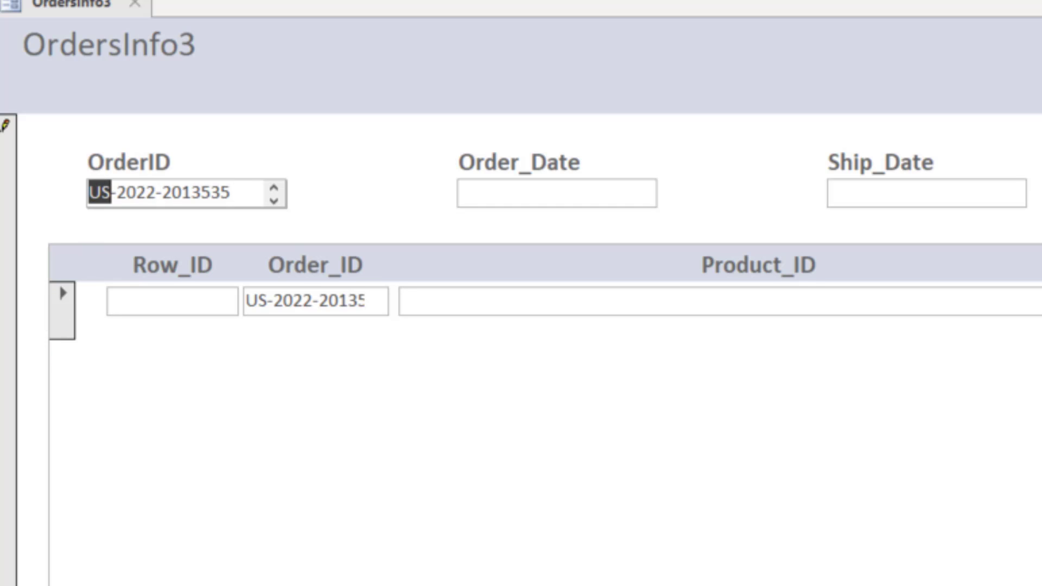
Add two more new orders to test the OrderID increment, and move on to the subform's Row_ID field
{"action": "key", "text": "ctrl+plus"}
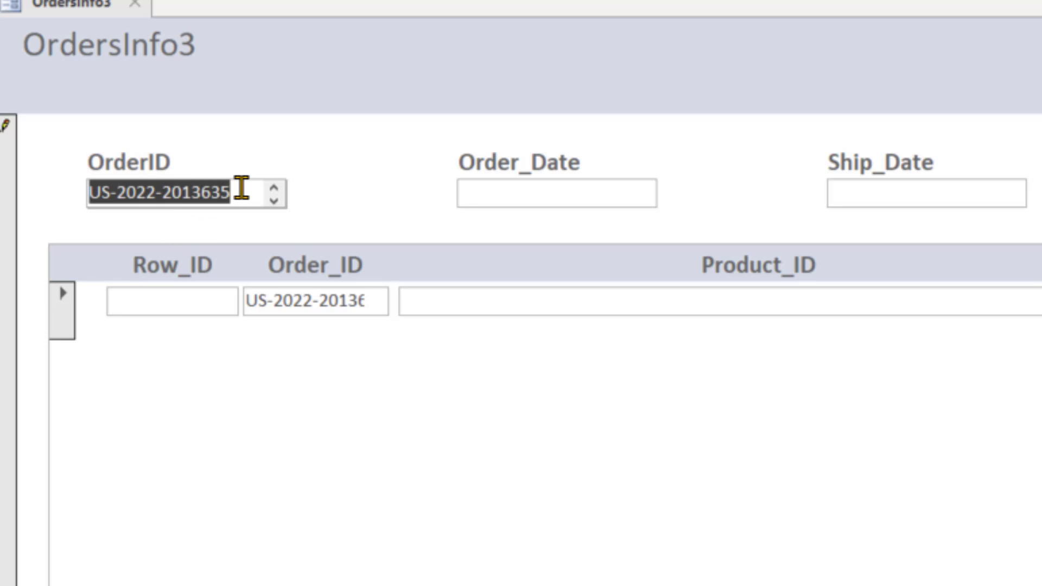
{"action": "key", "text": "ctrl+plus"}
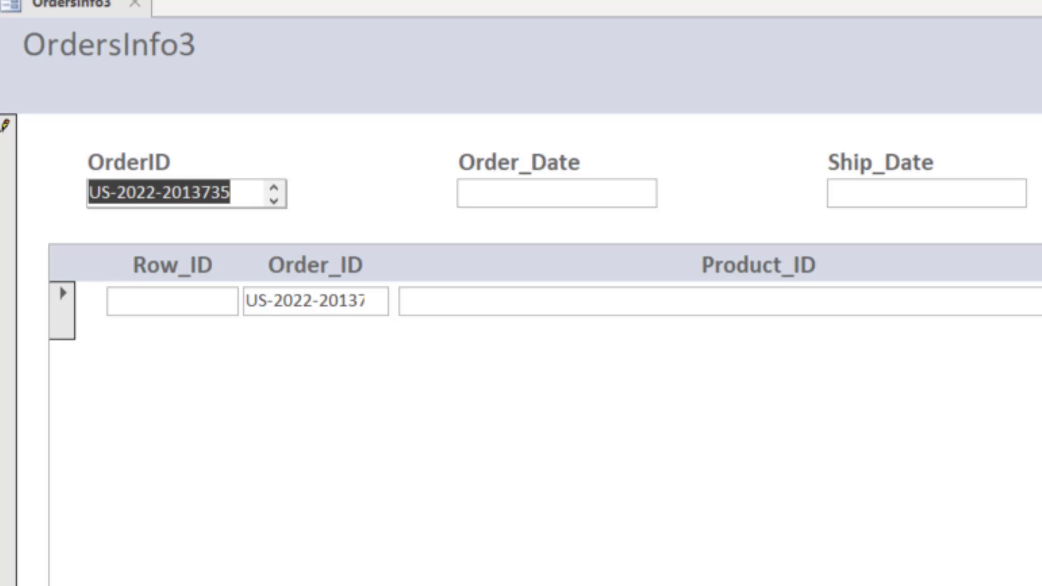
{"action": "left_click", "coordinate": [211, 192]}
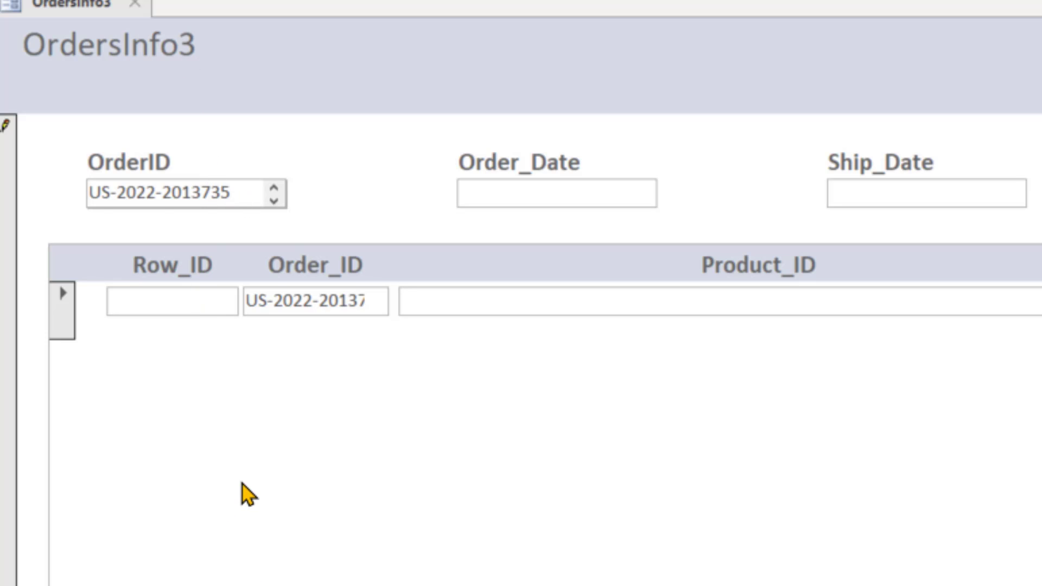
{"action": "key", "text": "Tab"}
{"action": "key", "text": "Tab"}
{"action": "key", "text": "Tab"}
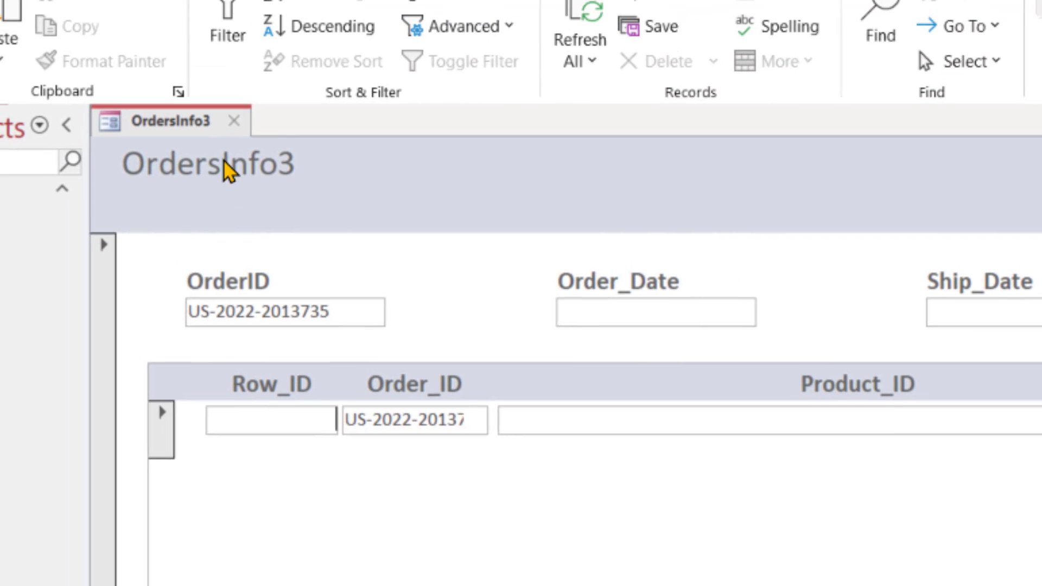
In Design View of OrdersInfo3, create an On Got Focus event procedure for the subform's Row_ID text box with Code Builder
{"action": "right_click", "coordinate": [95, 2]}
{"action": "left_click", "coordinate": [266, 333]}
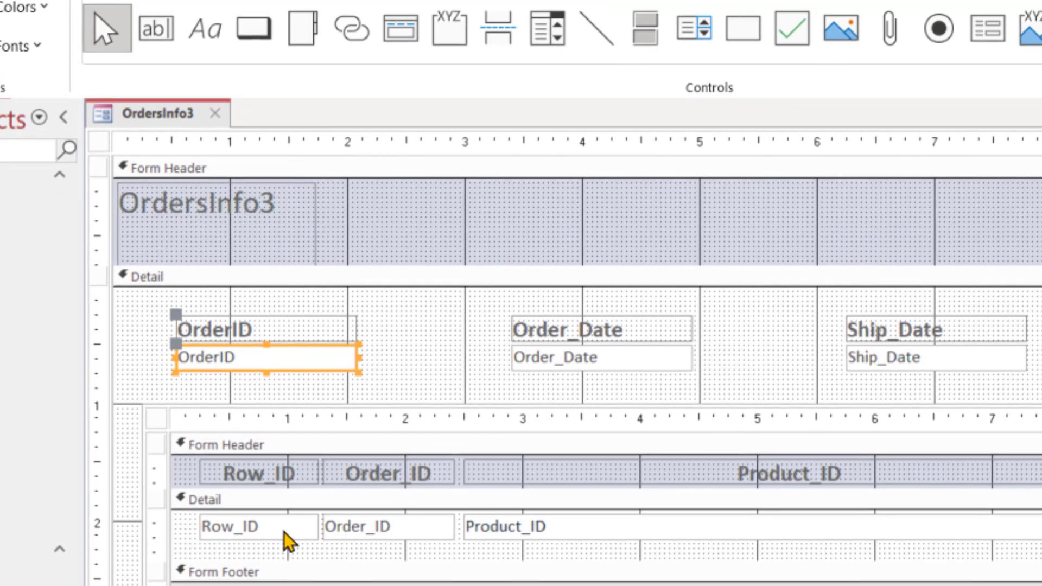
{"action": "left_click", "coordinate": [312, 583]}
{"action": "left_click", "coordinate": [282, 531]}
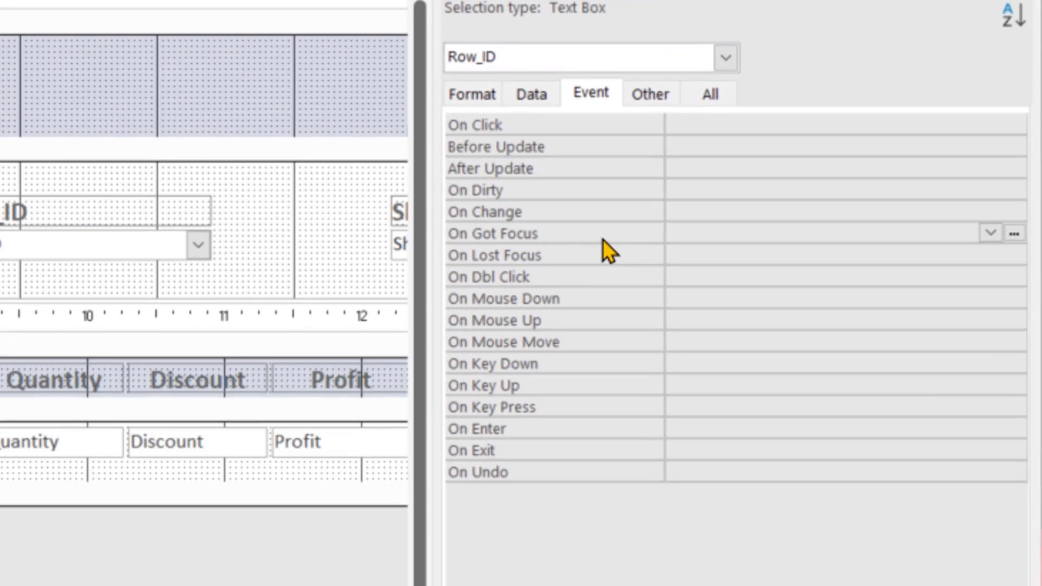
{"action": "left_click", "coordinate": [1014, 234]}
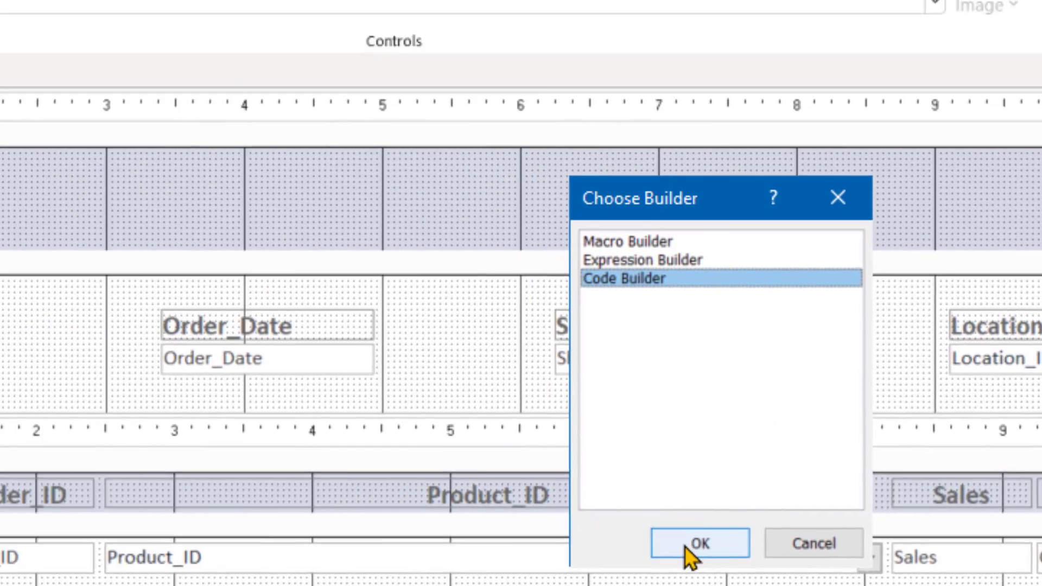
{"action": "left_click", "coordinate": [28, 435]}
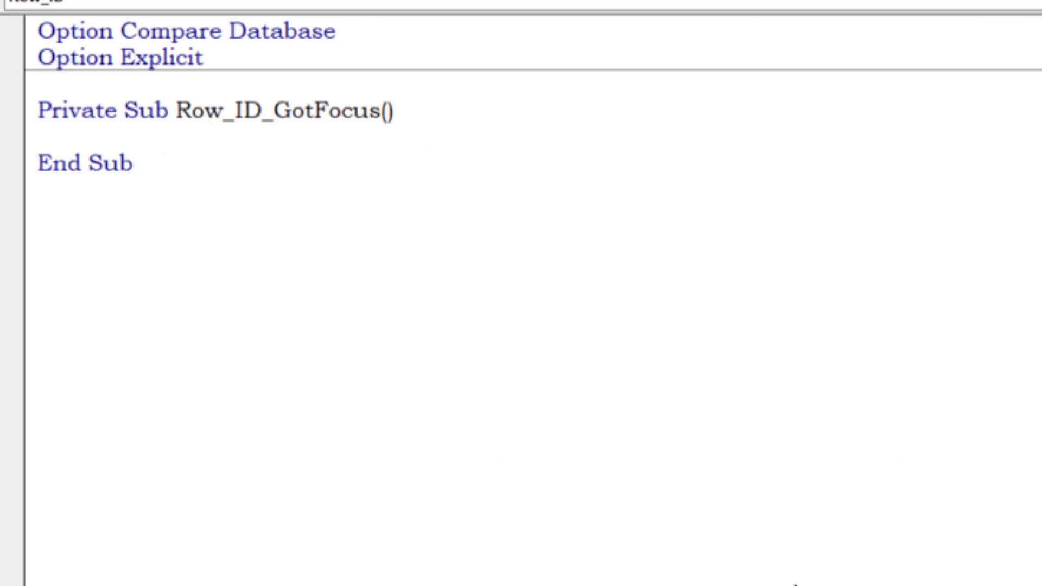
{"action": "key", "text": "Tab"}
{"action": "type", "text": "me.ro"}
{"action": "key", "text": "Tab"}
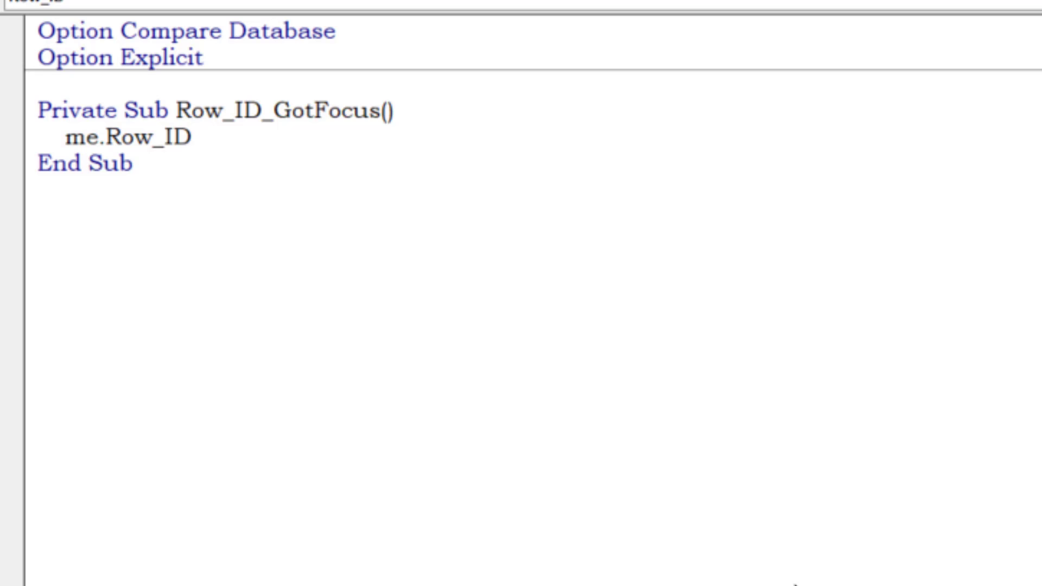
{"action": "key", "text": "BackSpace"}
{"action": "key", "text": "BackSpace"}
{"action": "key", "text": "BackSpace"}
{"action": "key", "text": "BackSpace"}
{"action": "key", "text": "BackSpace"}
{"action": "key", "text": "BackSpace"}
{"action": "key", "text": "BackSpace"}
{"action": "key", "text": "BackSpace"}
{"action": "key", "text": "BackSpace"}
{"action": "key", "text": "BackSpace"}
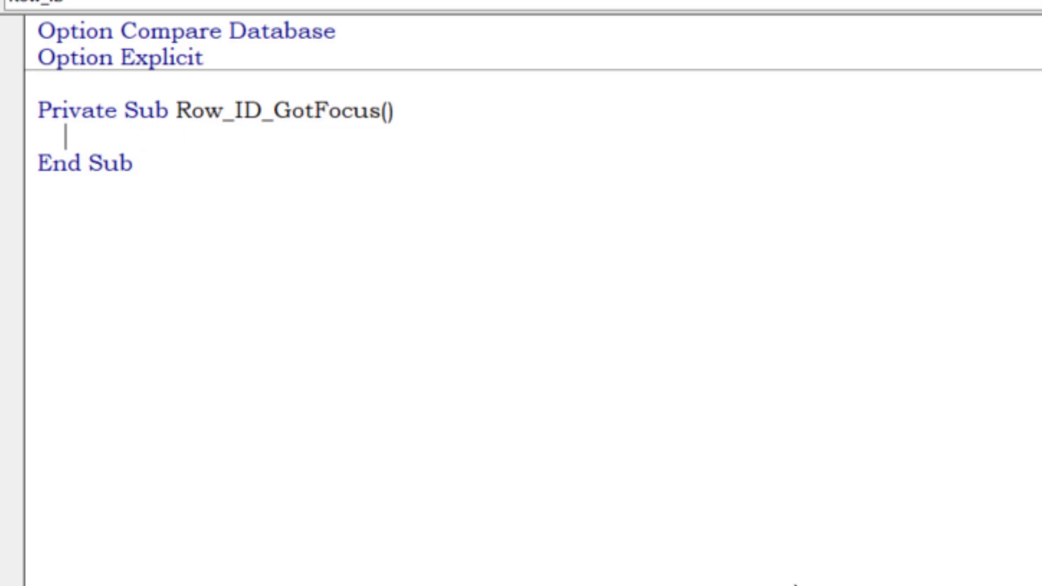
Begin the Row_ID_GotFocus procedure with the condition If Me.NewRecord Then and indent the line below it
{"action": "type", "text": "If me"}
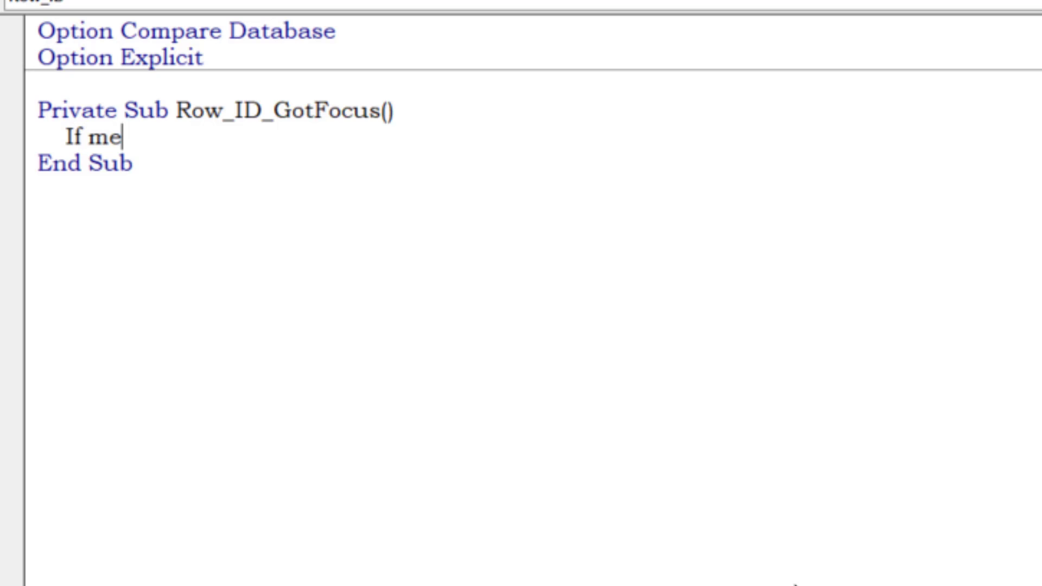
{"action": "type", "text": ".new"}
{"action": "key", "text": "Tab"}
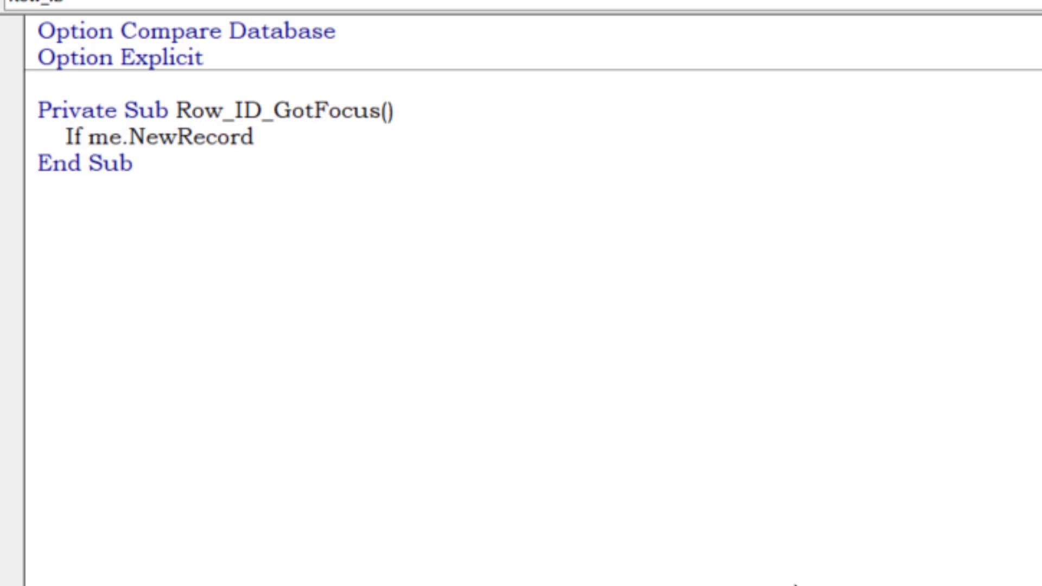
{"action": "type", "text": "Then"}
{"action": "key", "text": "Return"}
{"action": "key", "text": "Tab"}
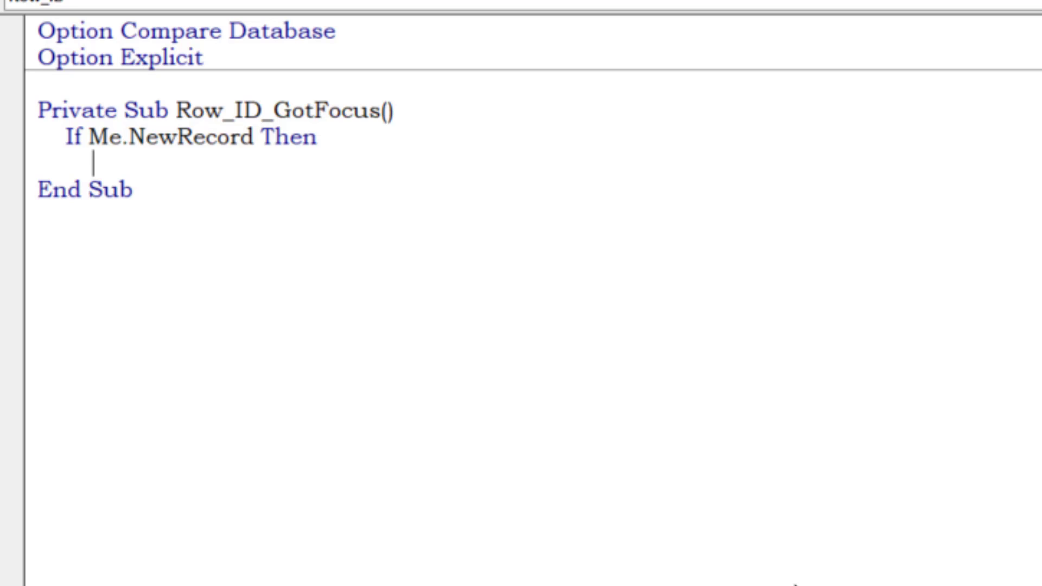
Start assigning Me.Row_ID inside the If block with an opening DMax( call
{"action": "type", "text": "me.row"}
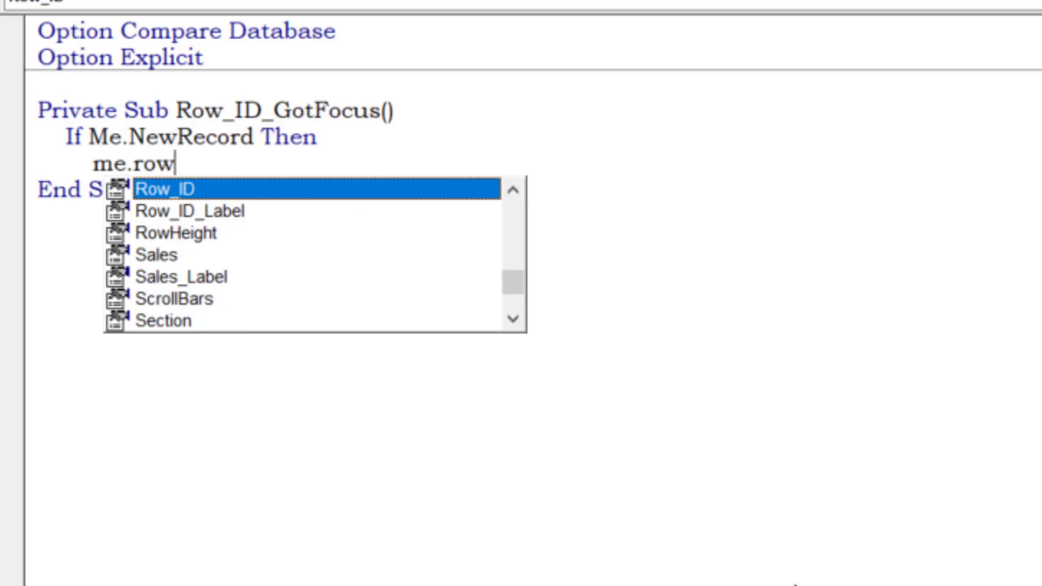
{"action": "key", "text": "Tab"}
{"action": "type", "text": "="}
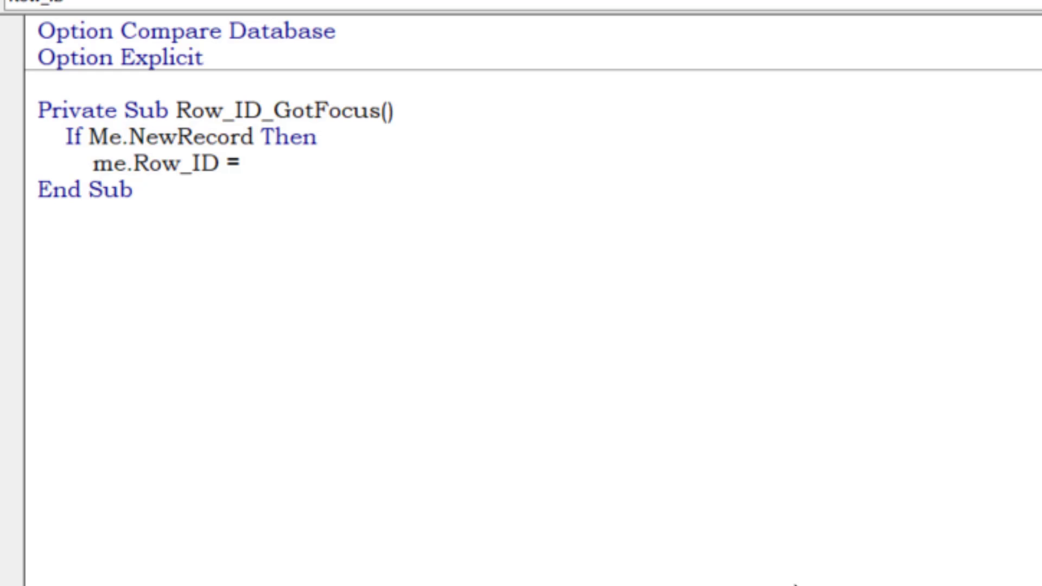
{"action": "type", "text": " Dmax("}
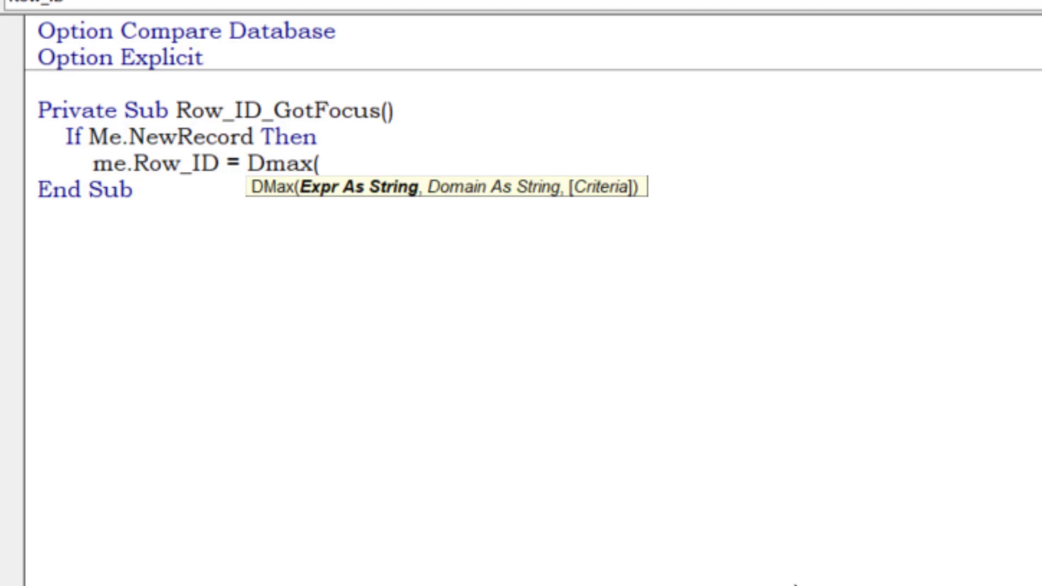
{"action": "key", "text": "Escape"}
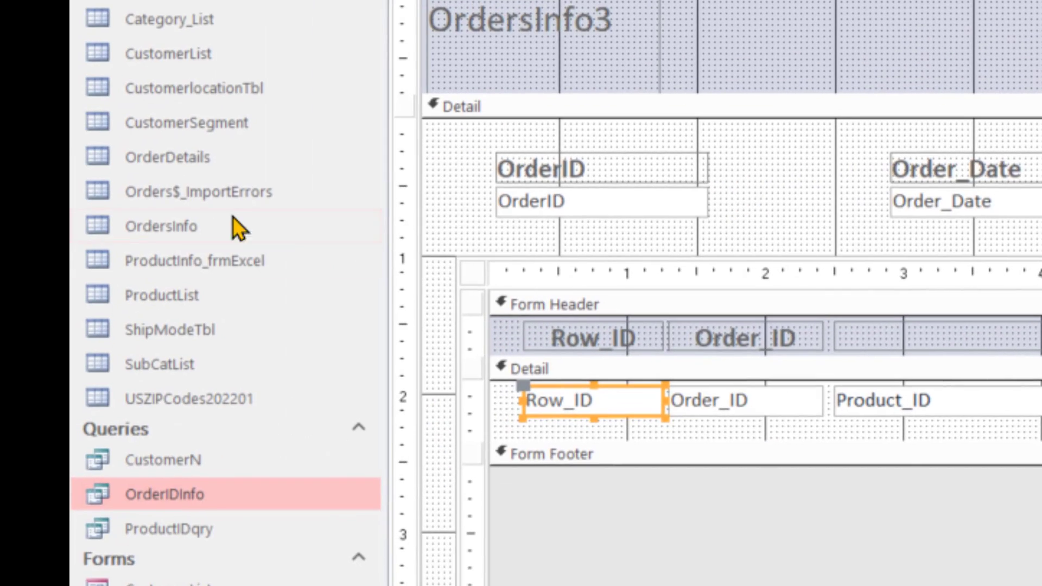
Switch to the Access window and copy the OrderDetails table's name without renaming the table
{"action": "left_click", "coordinate": [207, 160]}
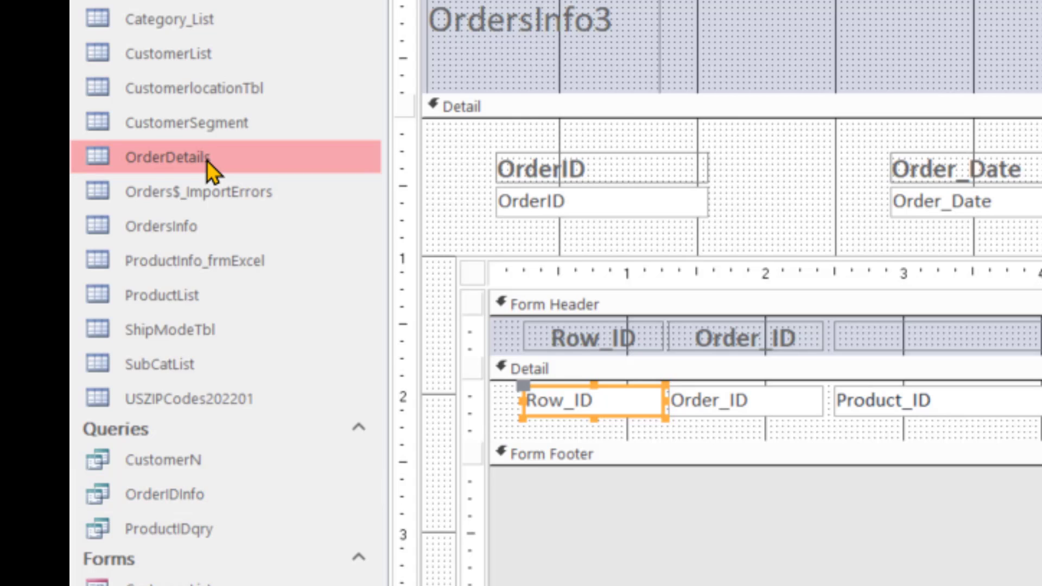
{"action": "left_click", "coordinate": [206, 160]}
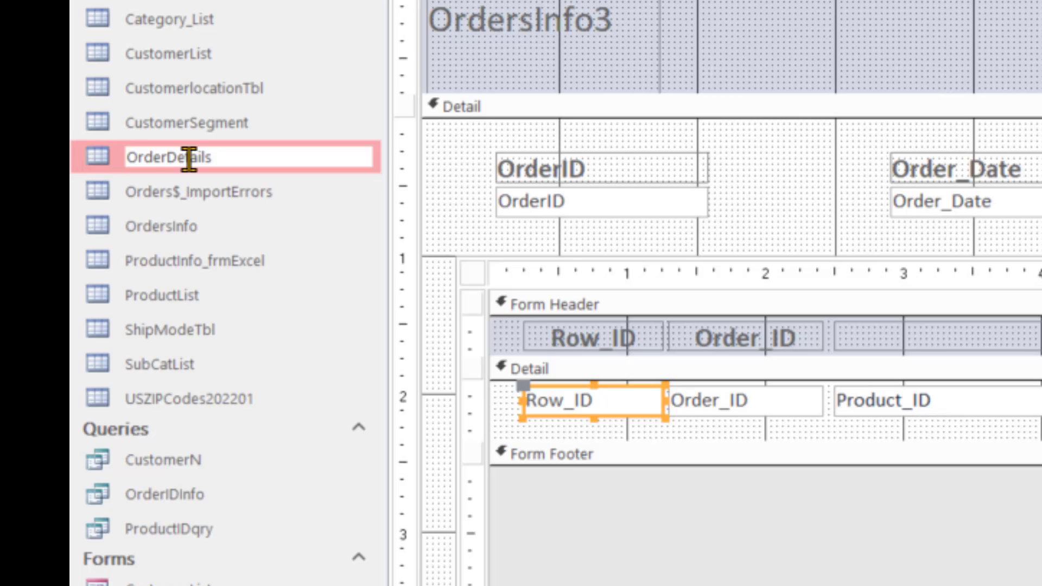
{"action": "double_click", "coordinate": [188, 160]}
{"action": "right_click", "coordinate": [188, 159]}
{"action": "left_click", "coordinate": [213, 209]}
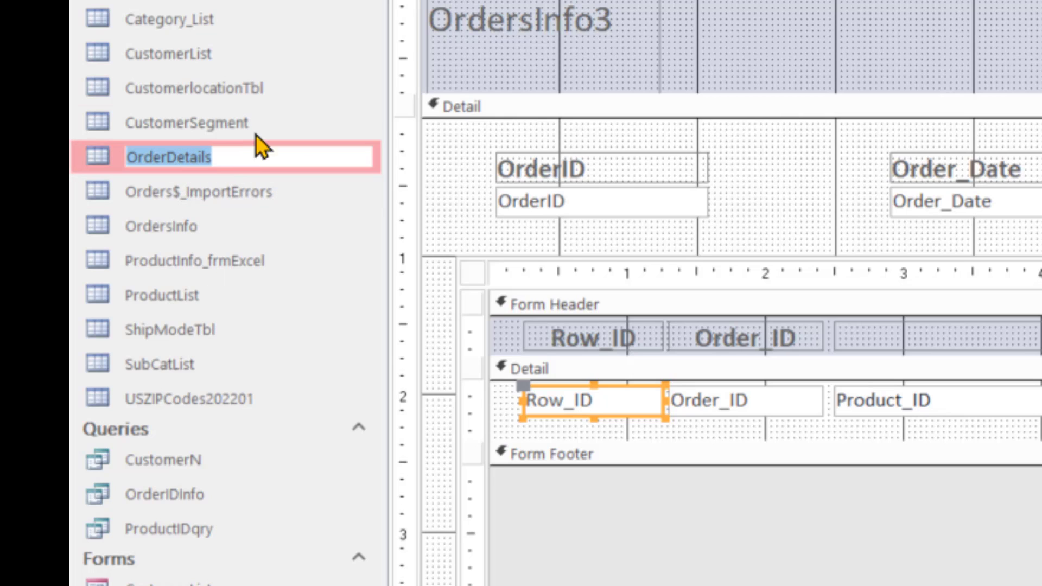
{"action": "key", "text": "Escape"}
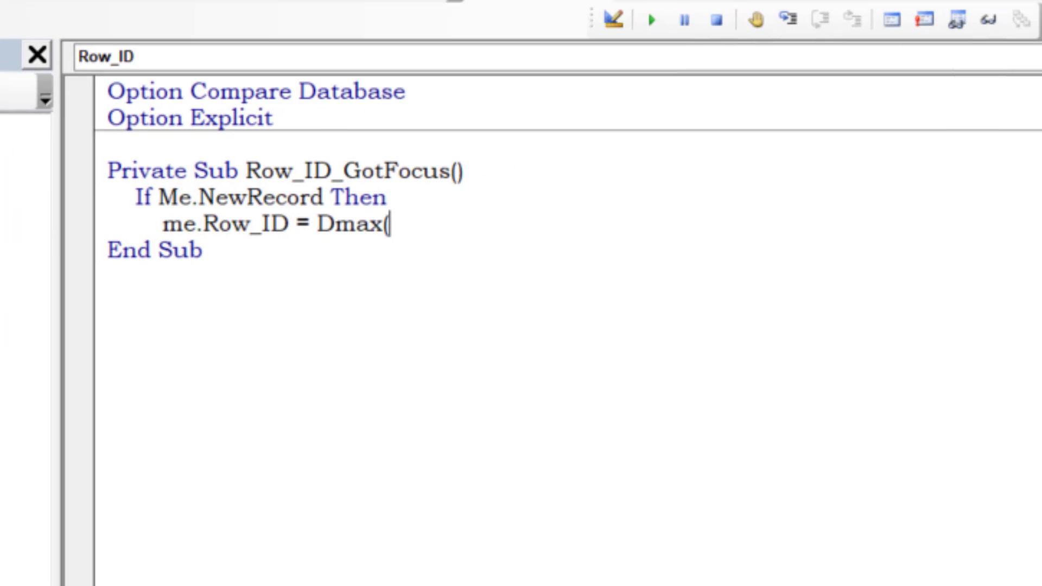
Back in the VBA editor, complete the Row_ID assignment as DMax("Row_ID", "OrderDetails") + 1
{"action": "type", "text": "\""}
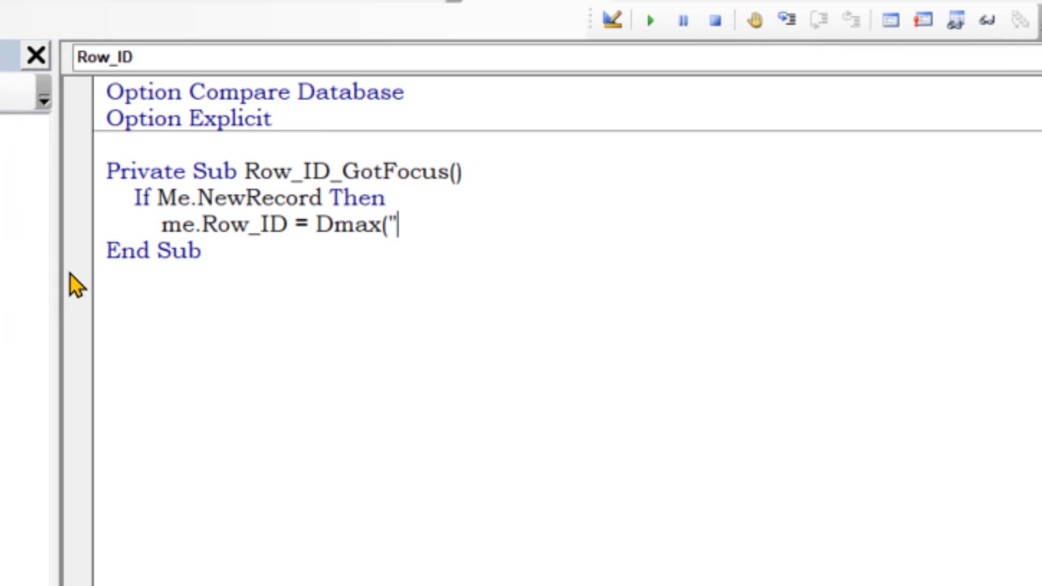
{"action": "type", "text": "Row_ID\""}
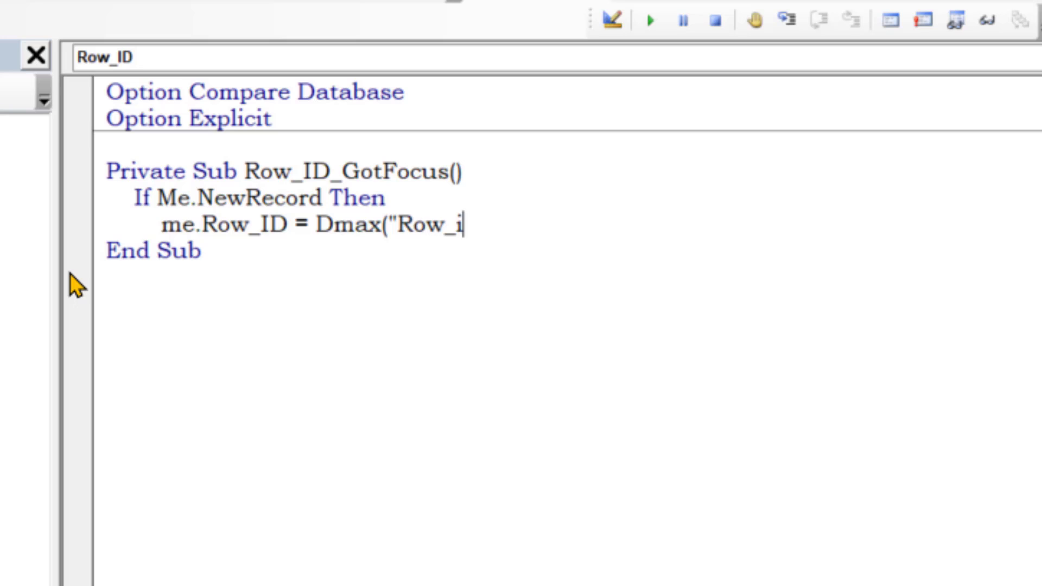
{"action": "type", "text": ","}
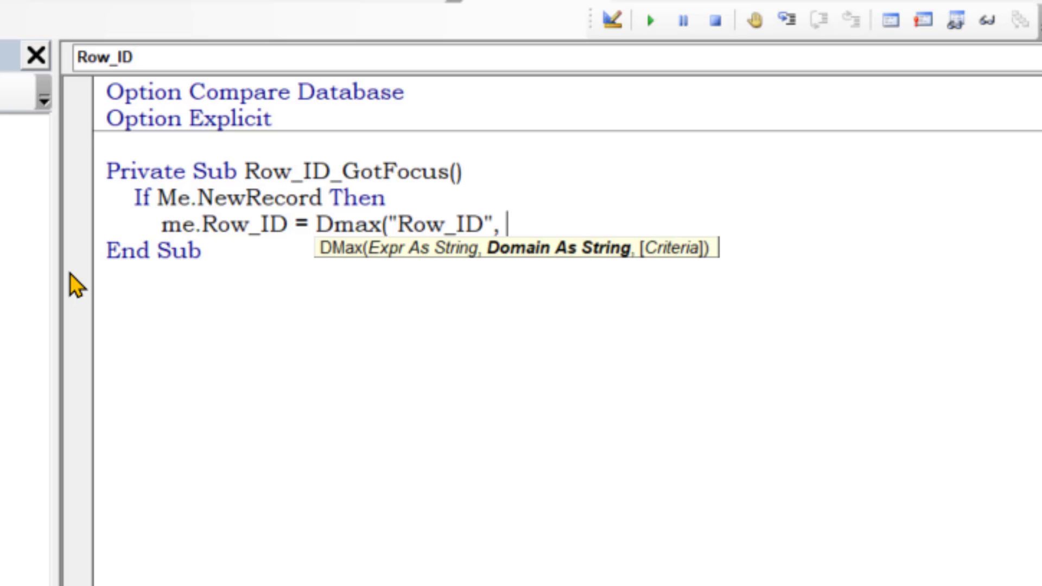
{"action": "key", "text": "BackSpace"}
{"action": "type", "text": "\"OrderDetails\""}
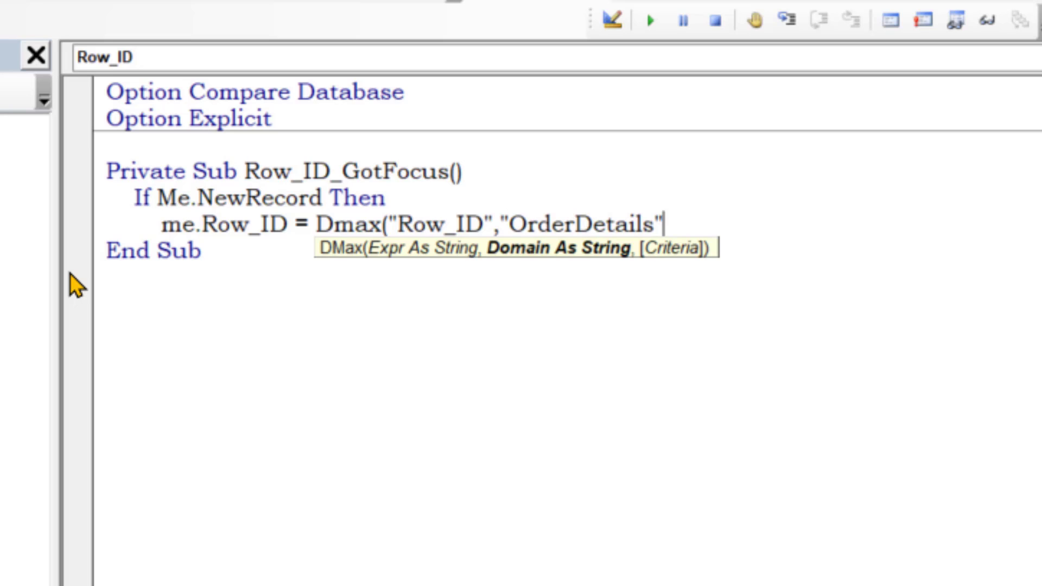
{"action": "type", "text": ") "}
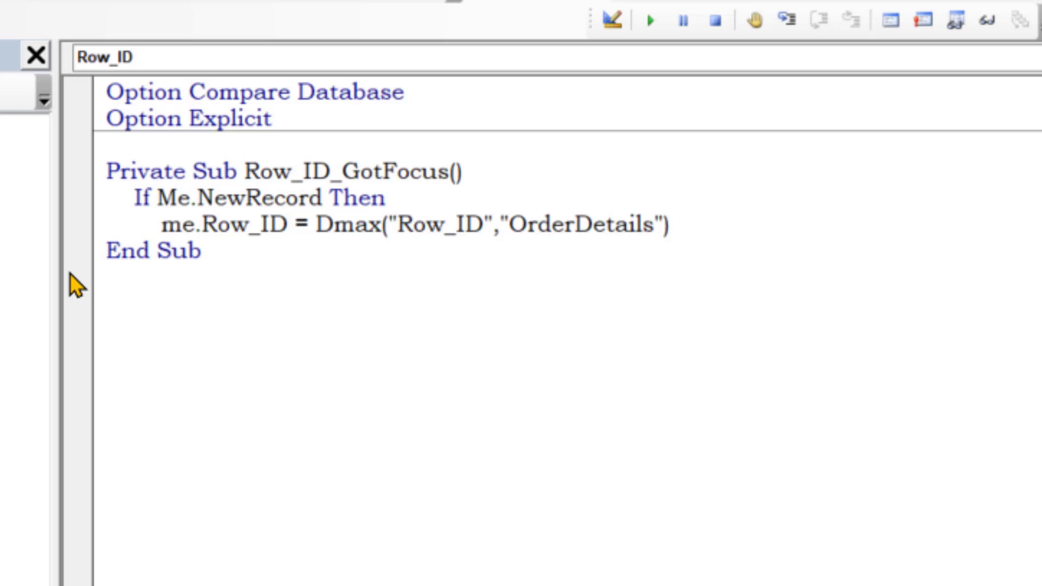
{"action": "type", "text": "+ 1"}
{"action": "key", "text": "Return"}
Close the condition with End If at the If's indentation and remove the blank line before End Sub
{"action": "key", "text": "BackSpace"}
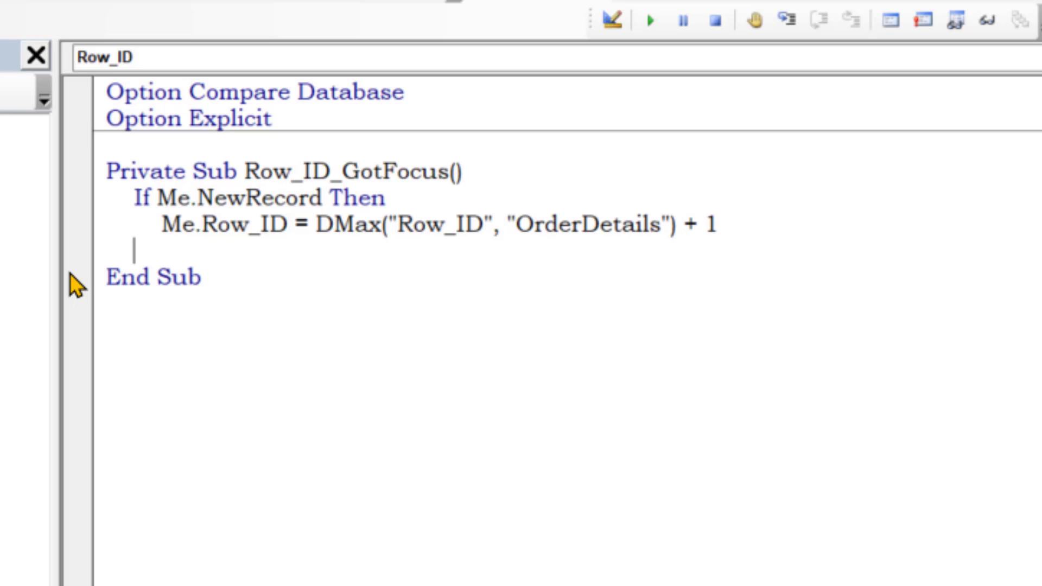
{"action": "type", "text": "end if"}
{"action": "key", "text": "Return"}
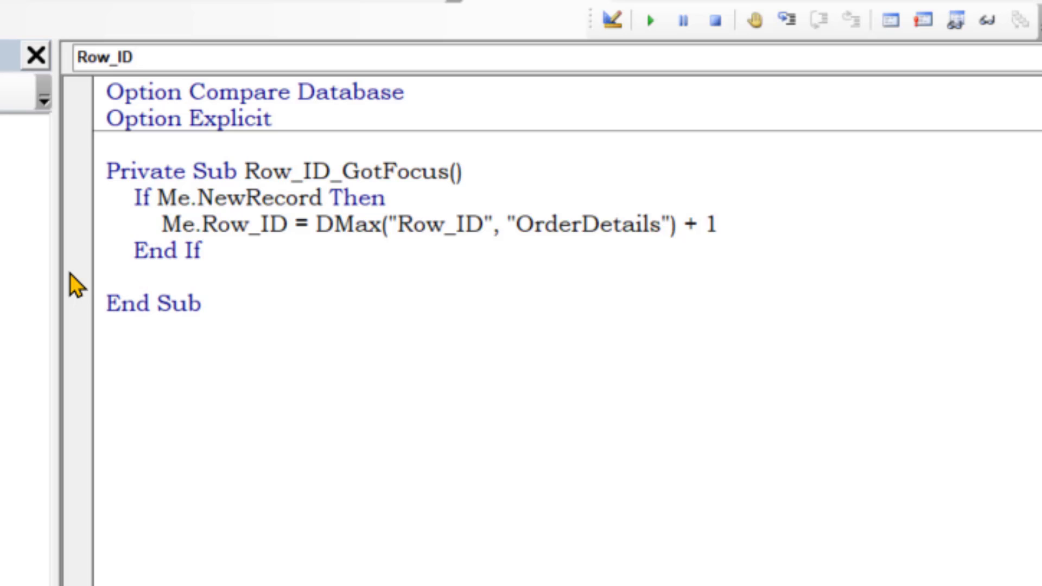
{"action": "key", "text": "Delete"}
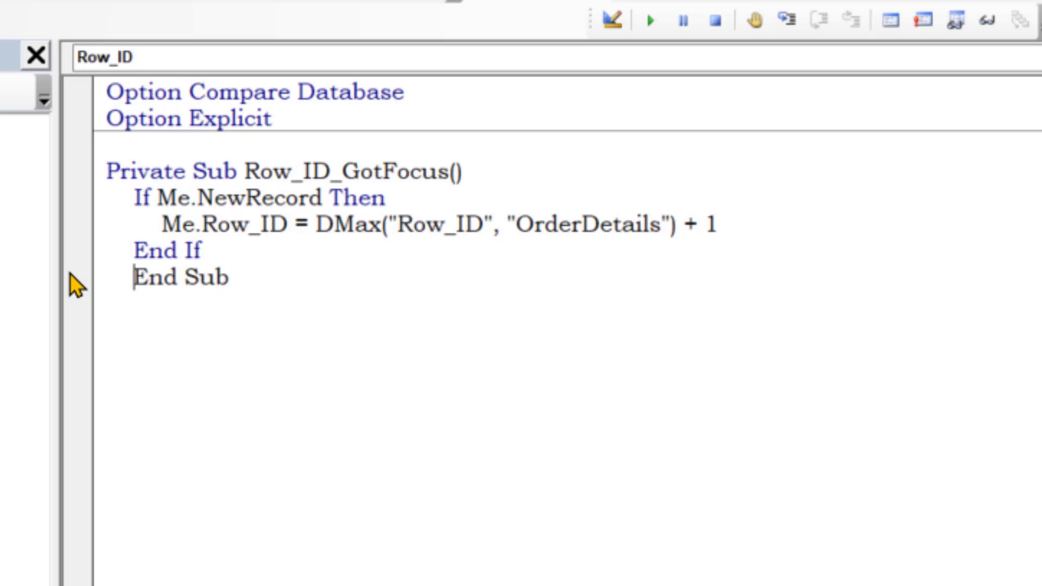
{"action": "key", "text": "BackSpace"}
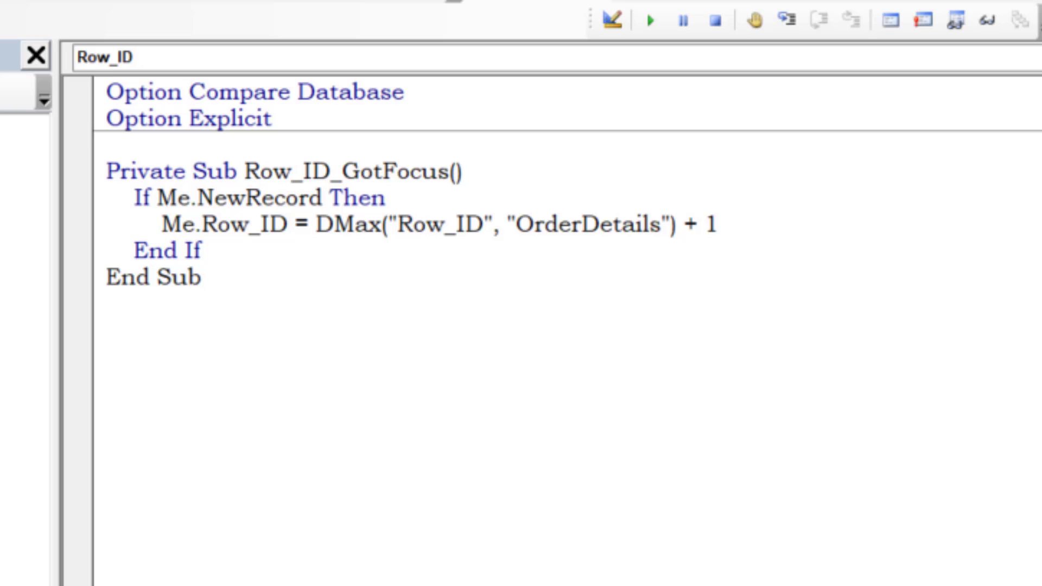
{"action": "left_click", "coordinate": [210, 310]}
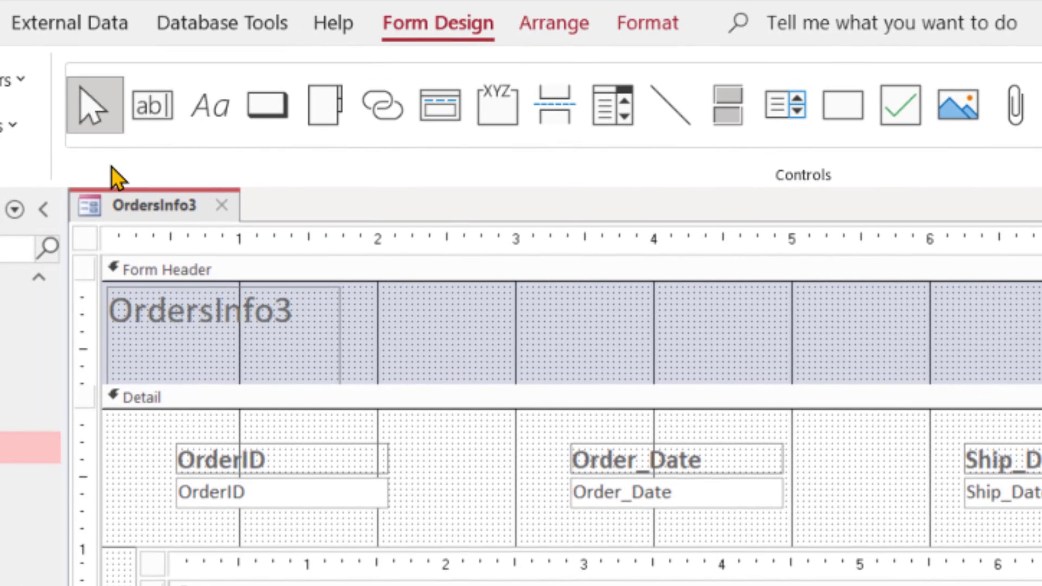
Save the OrdersInfo3 form and switch it to Form View
{"action": "right_click", "coordinate": [143, 213]}
{"action": "left_click", "coordinate": [163, 227]}
{"action": "right_click", "coordinate": [170, 204]}
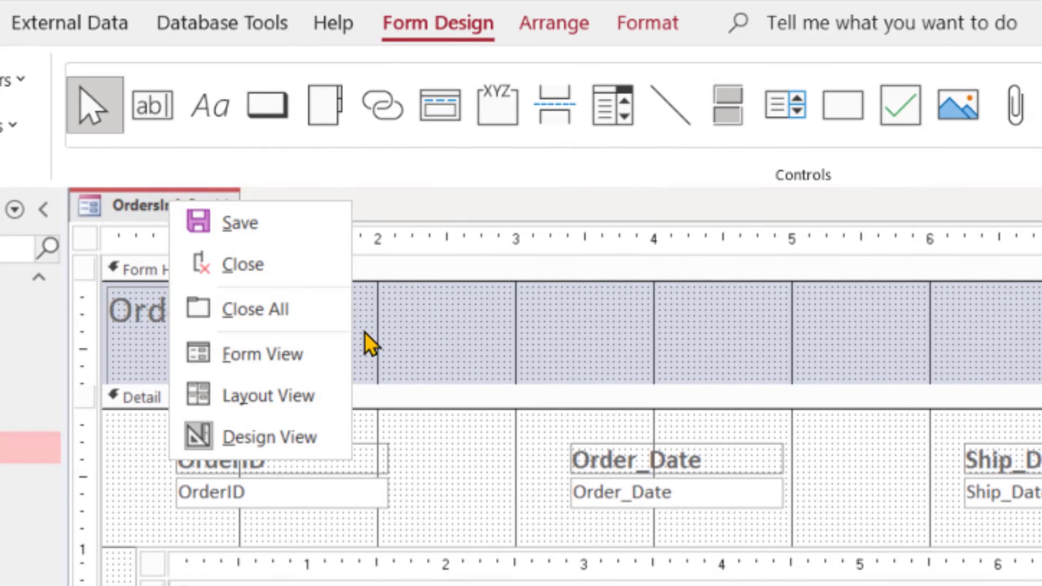
{"action": "left_click", "coordinate": [341, 362]}
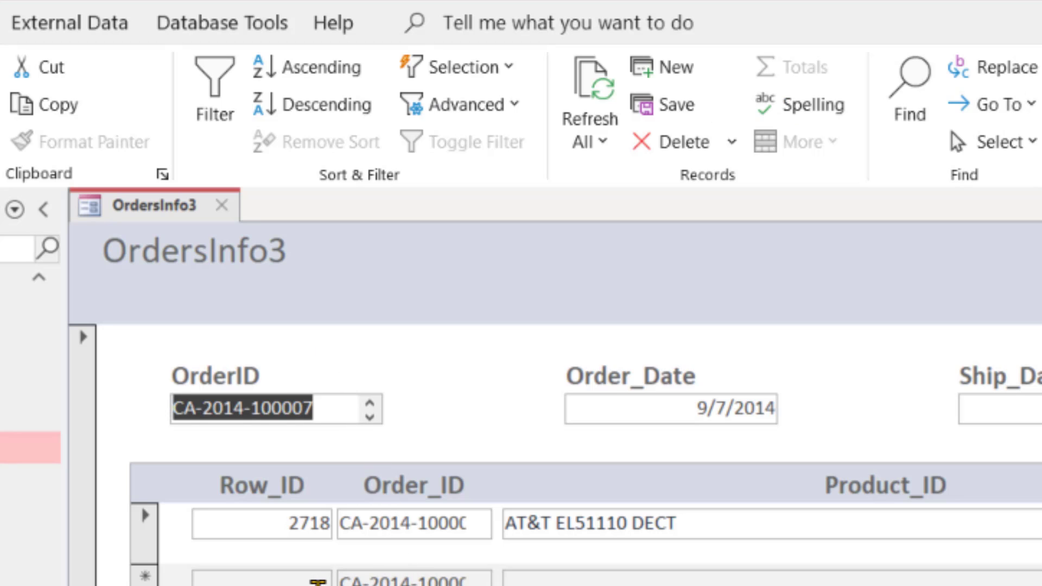
{"action": "left_click", "coordinate": [300, 576]}
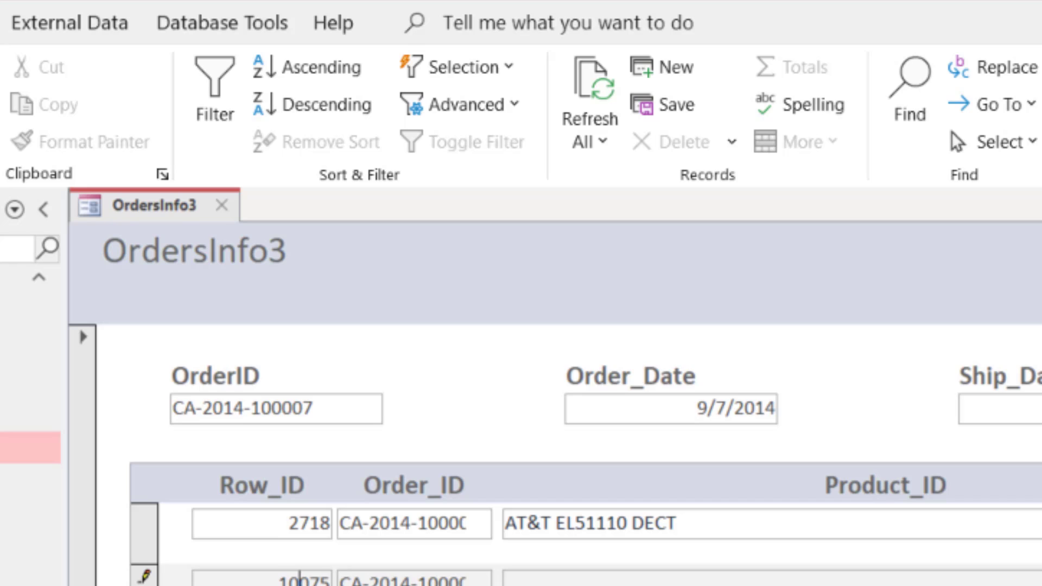
{"action": "left_click", "coordinate": [412, 585]}
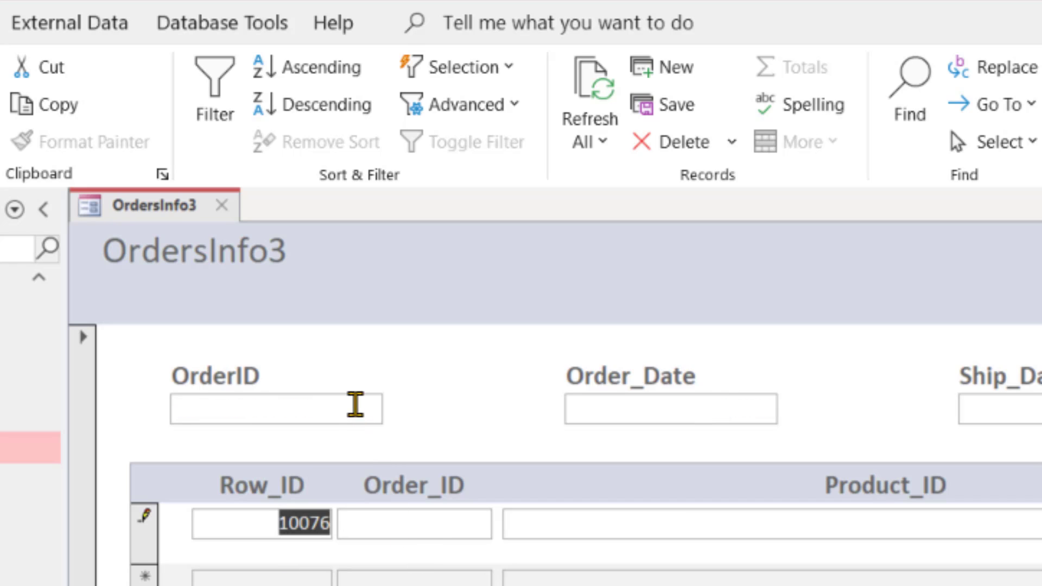
{"action": "left_click", "coordinate": [318, 412]}
{"action": "key", "text": "ctrl+v"}
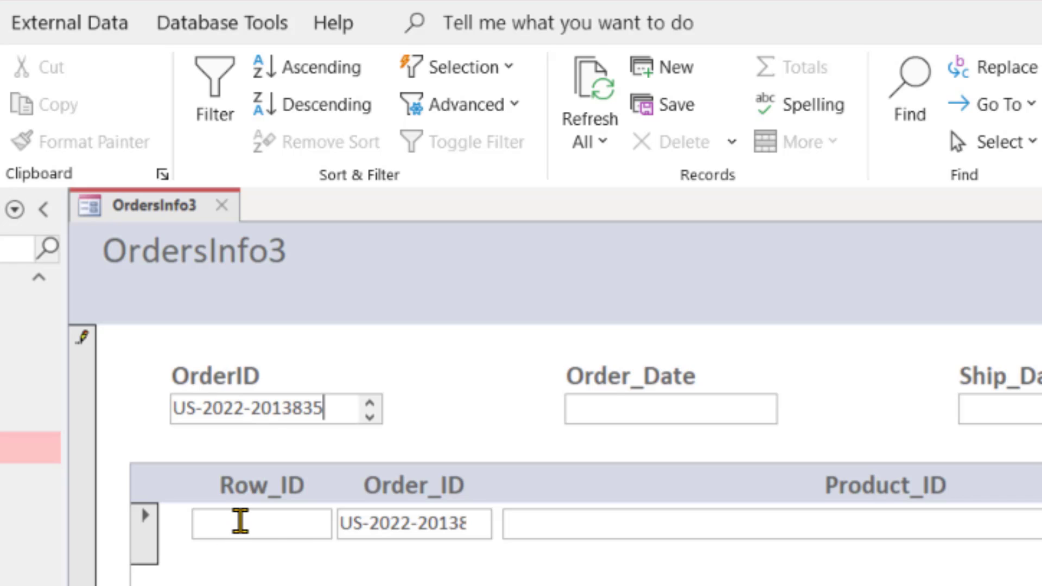
{"action": "left_click", "coordinate": [240, 521]}
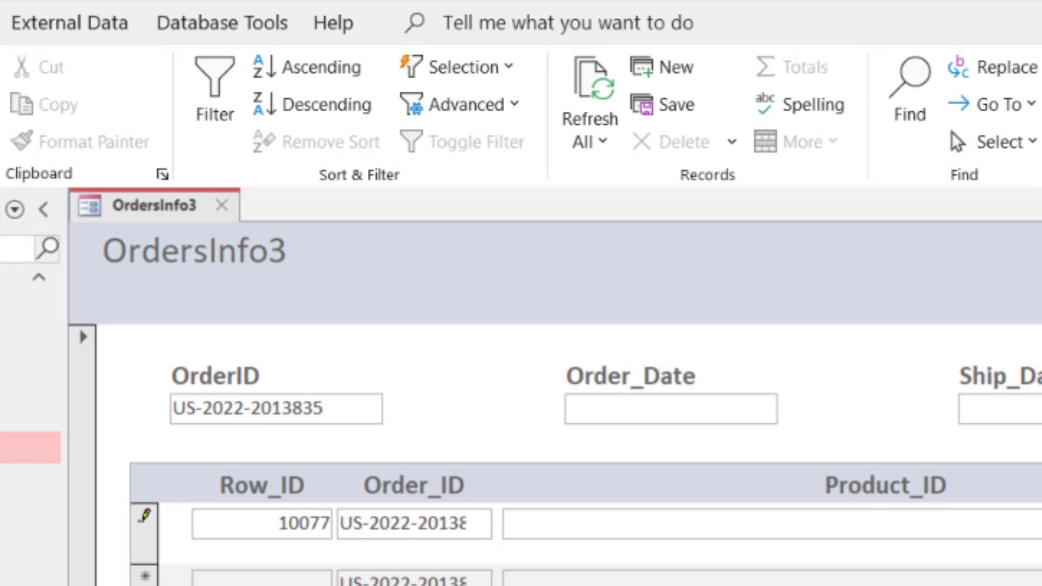